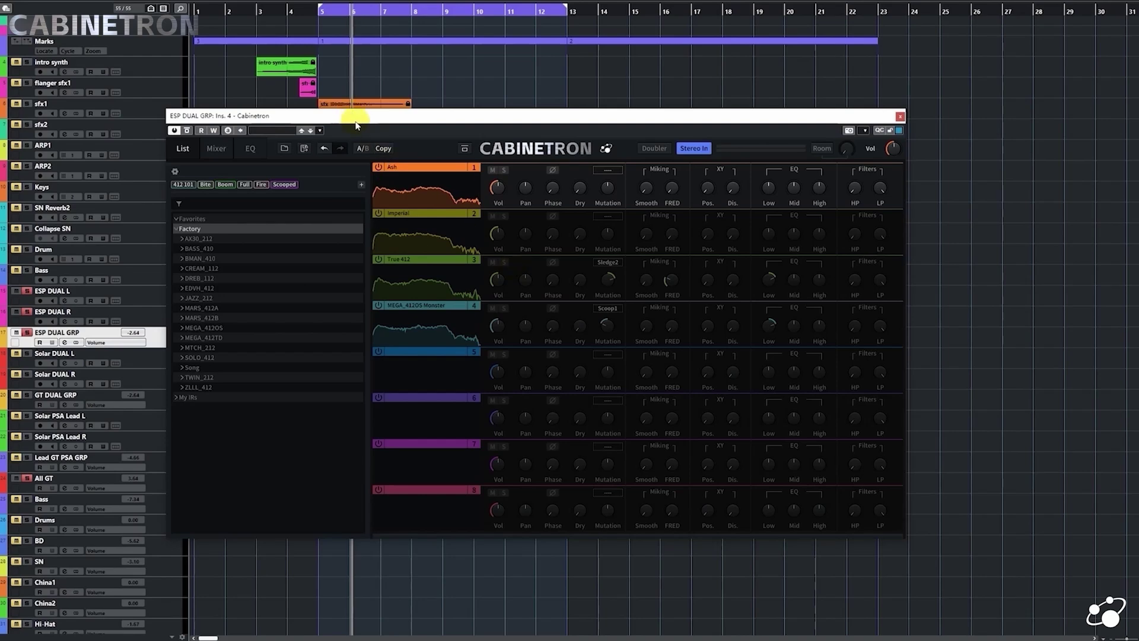
Step: Close the Cabinetron window and solo the Bass track together with the ESP DUAL guitar tracks
left_click_drag(356, 117, 373, 139)
left_click(916, 138)
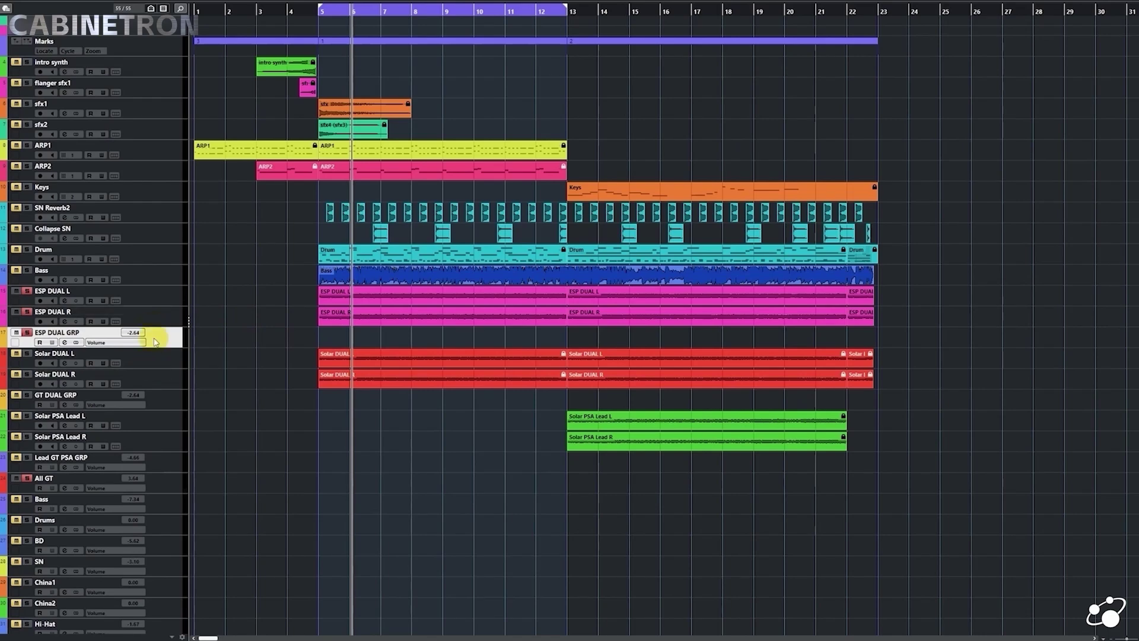
left_click(159, 359)
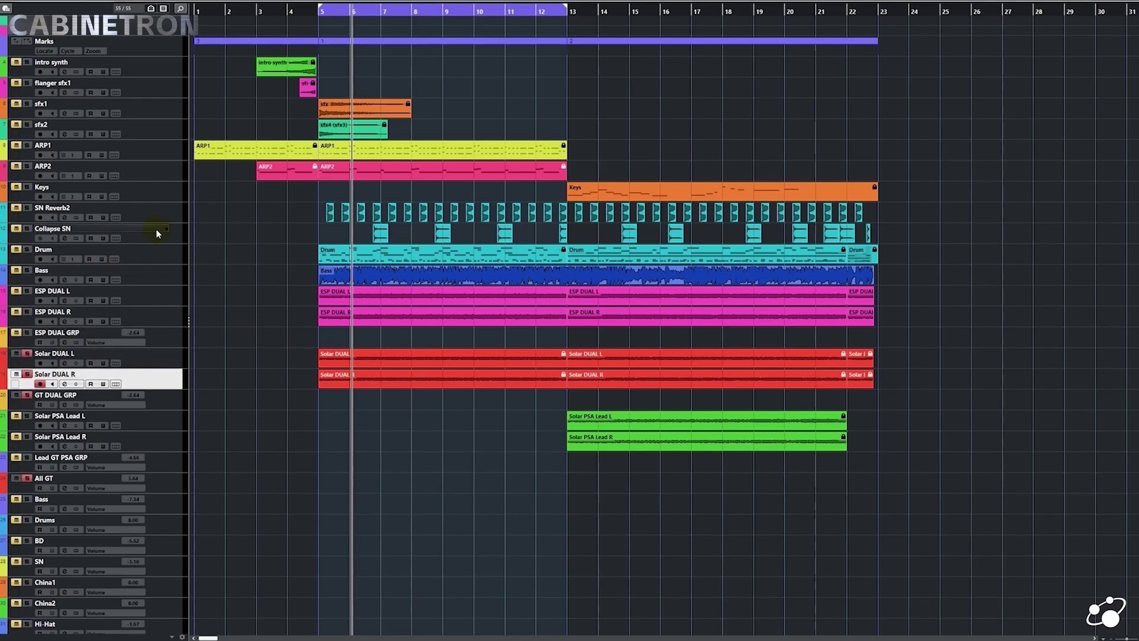
left_click(156, 279)
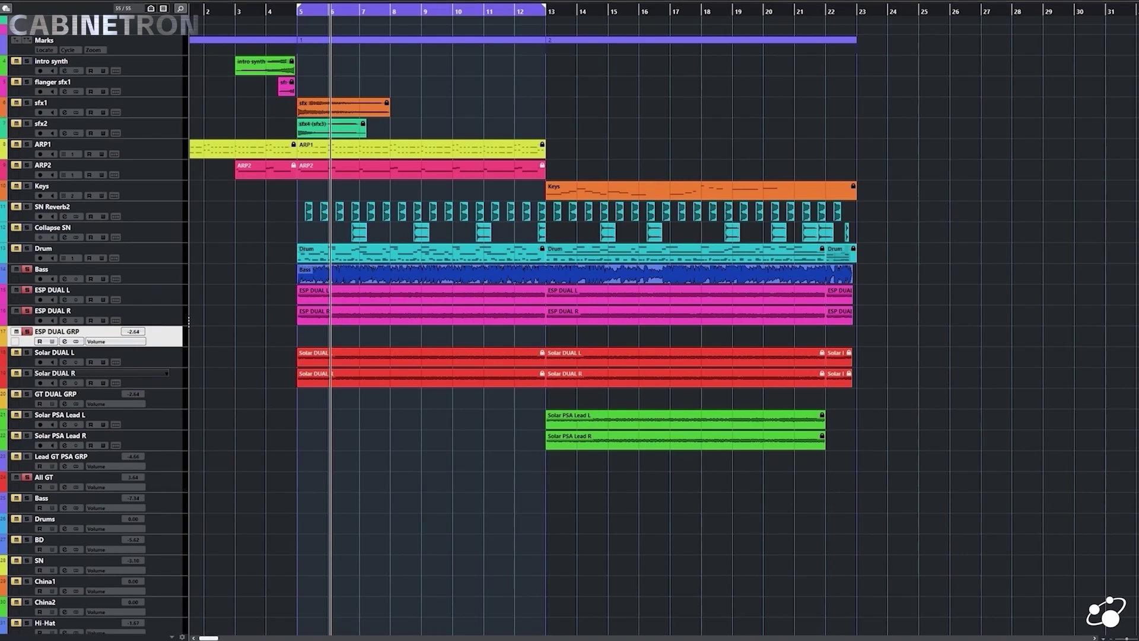
Step: Play the looped section from bar 5 and take the Bass track out of solo
left_click(296, 12)
key("space")
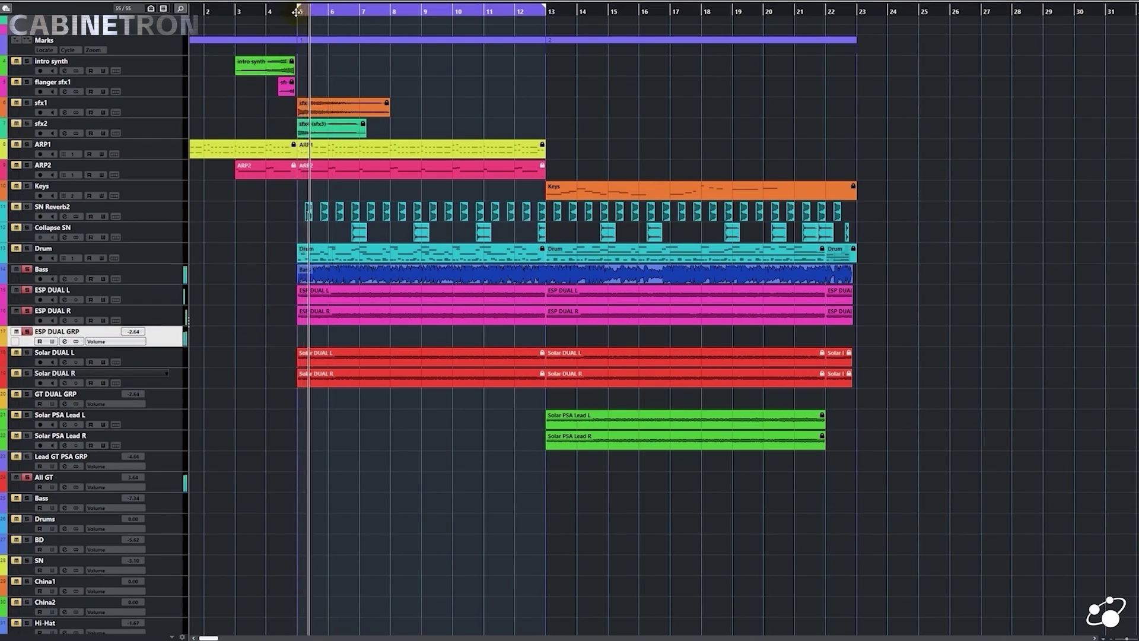
left_click(28, 269)
left_click(254, 318)
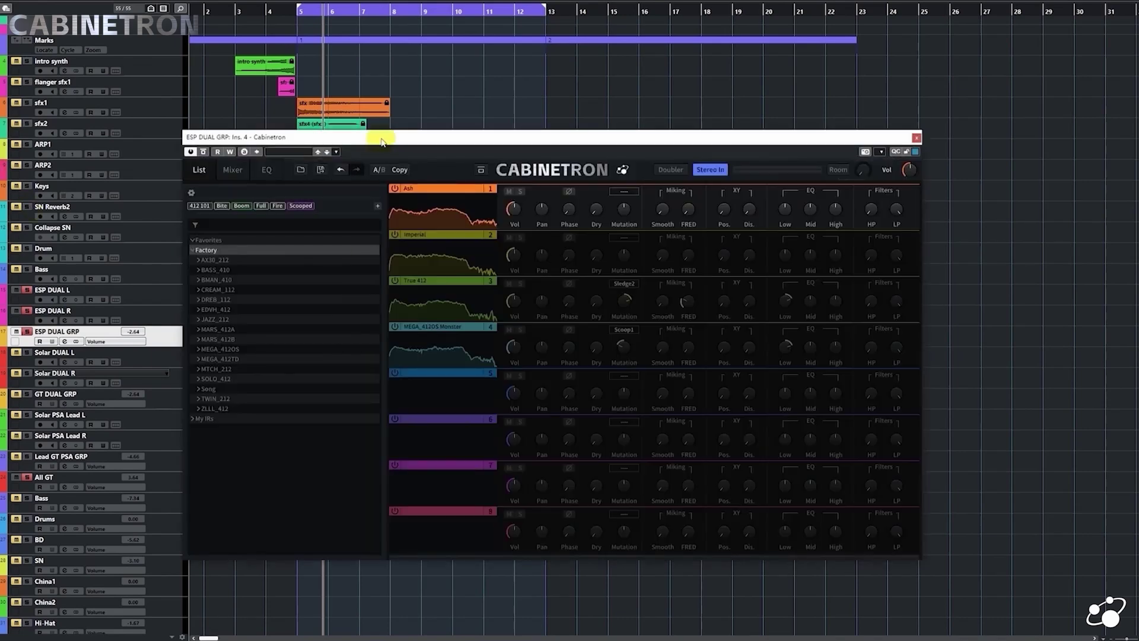
Step: Bring up the Cabinetron window of ESP DUAL GRP over the arrangement and listen to the soloed guitars with the Ash IR
left_click_drag(381, 139, 416, 152)
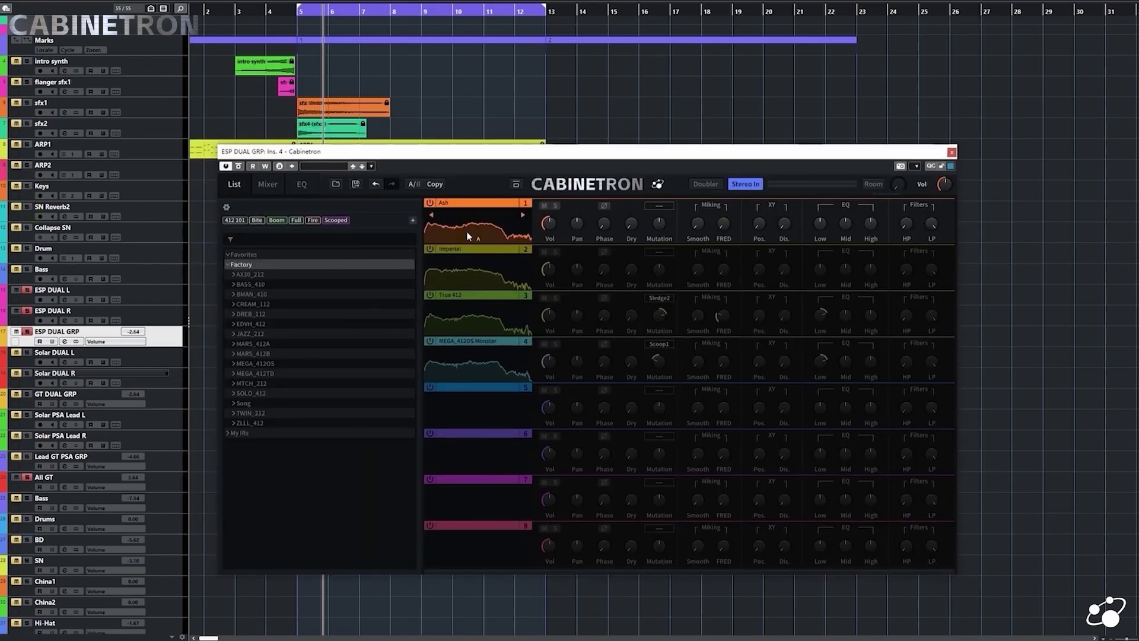
key("space")
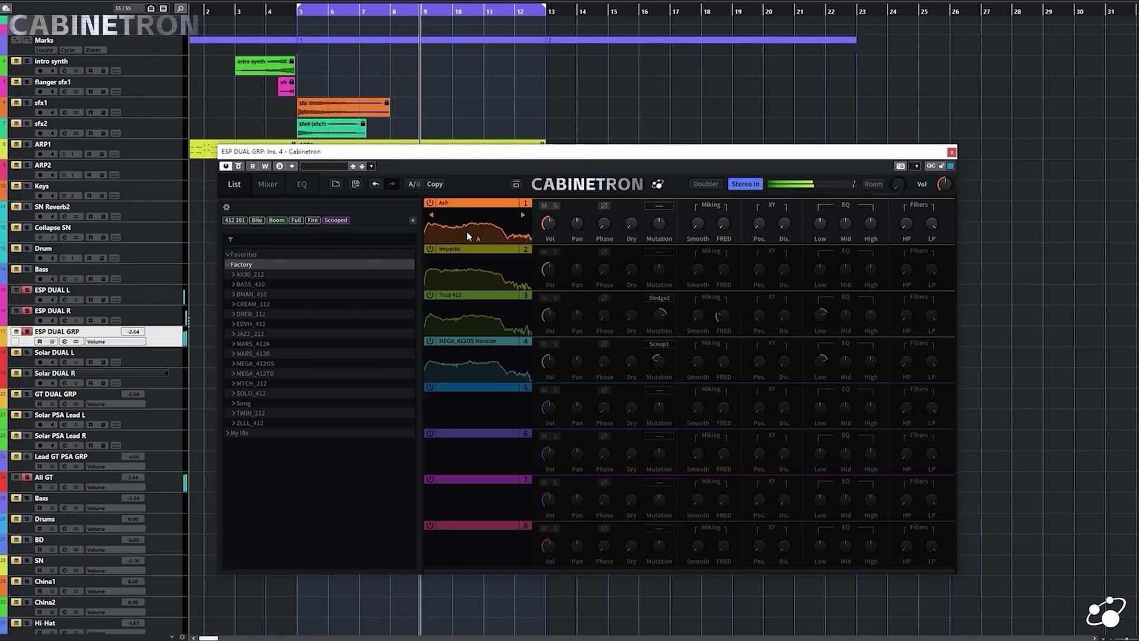
key("space")
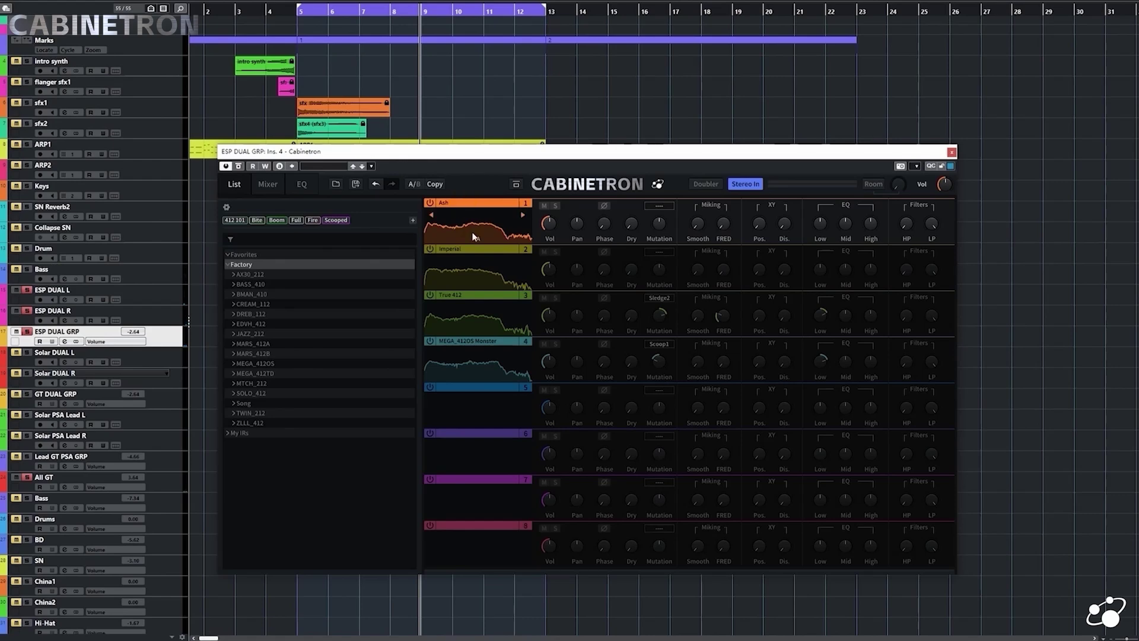
Step: Audition several mutation types on the Ash IR in slot 1 during playback, including Thick2, and settle on Bite
left_click(660, 208)
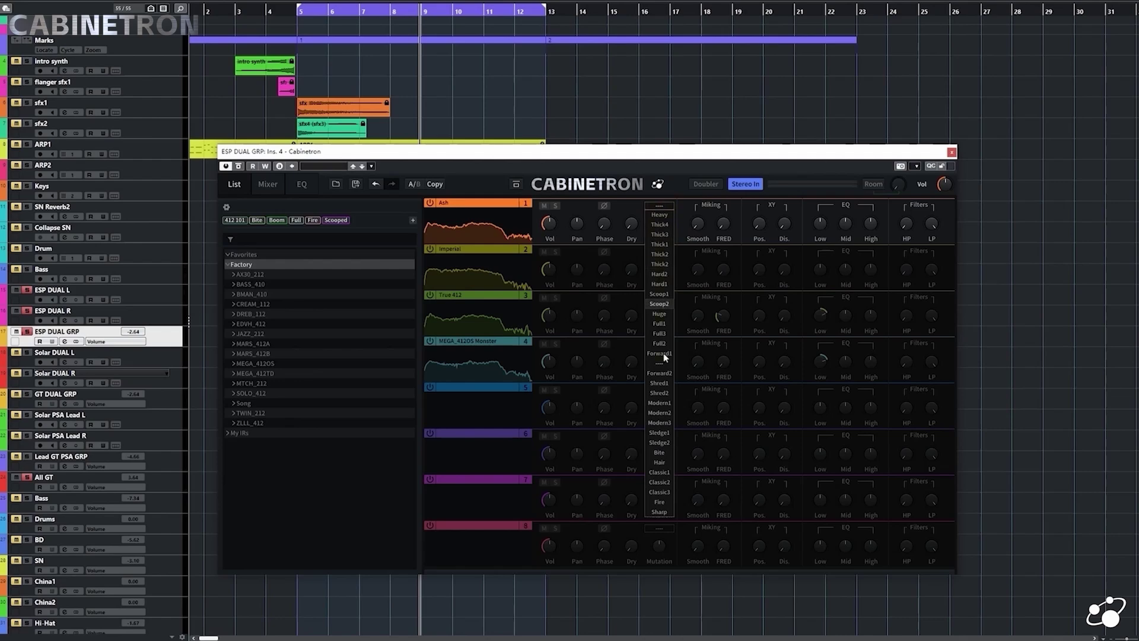
left_click(640, 214)
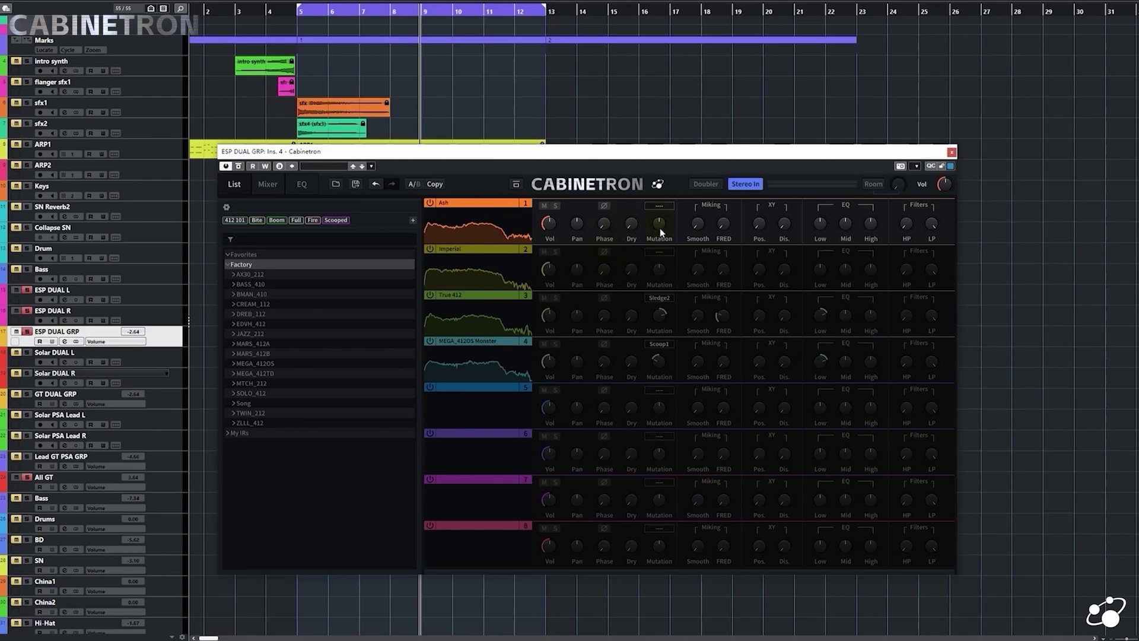
key("space")
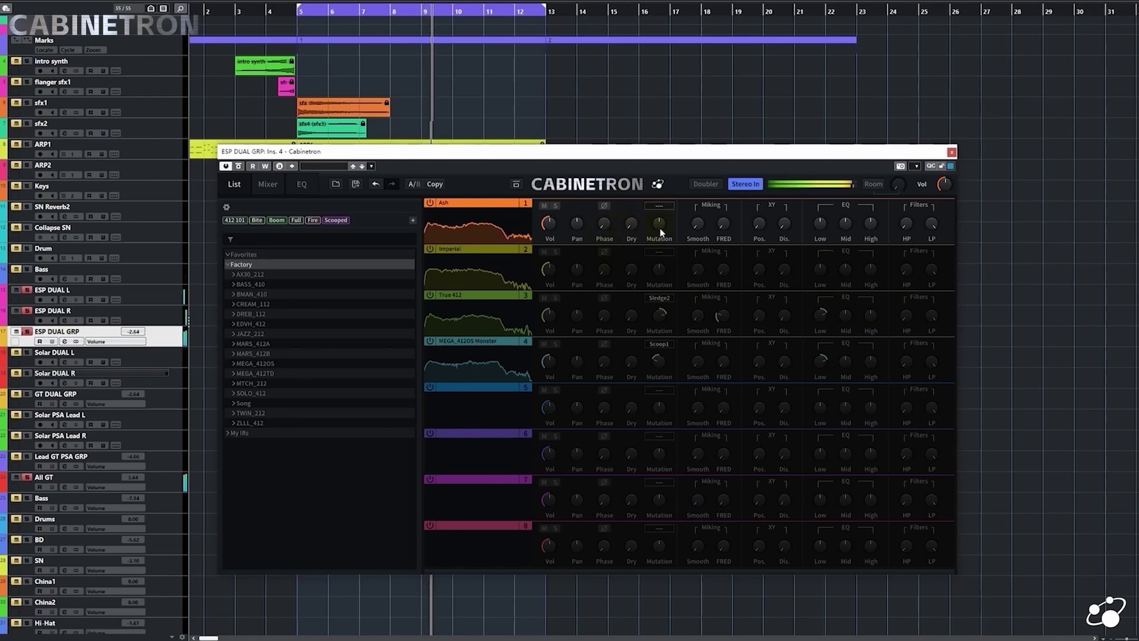
left_click_drag(660, 228, 667, 159)
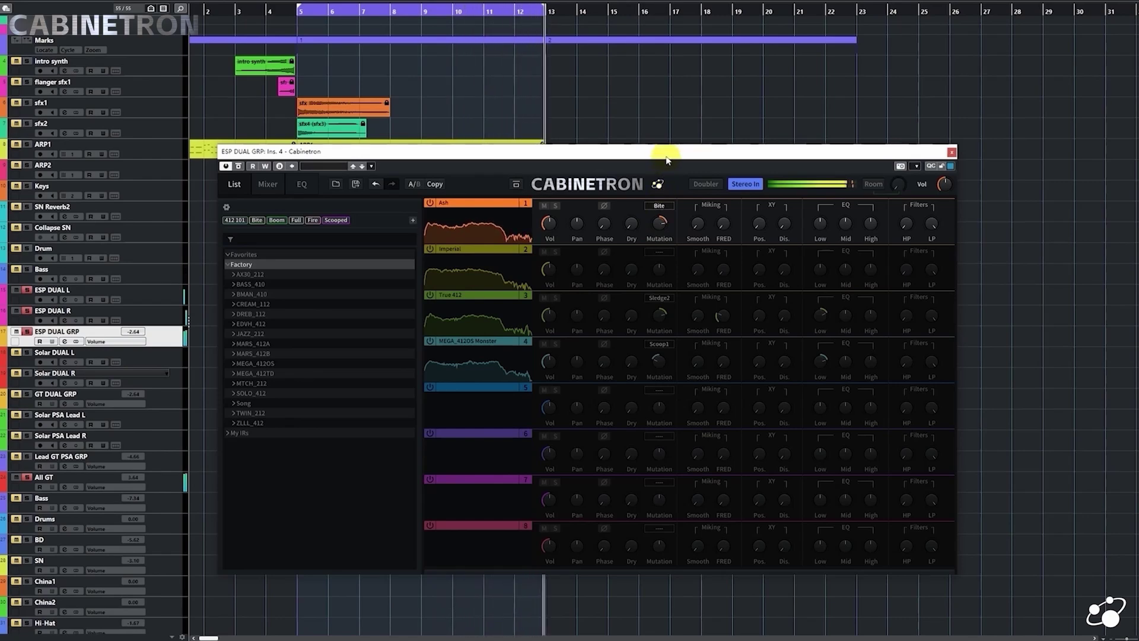
left_click_drag(666, 177, 663, 303)
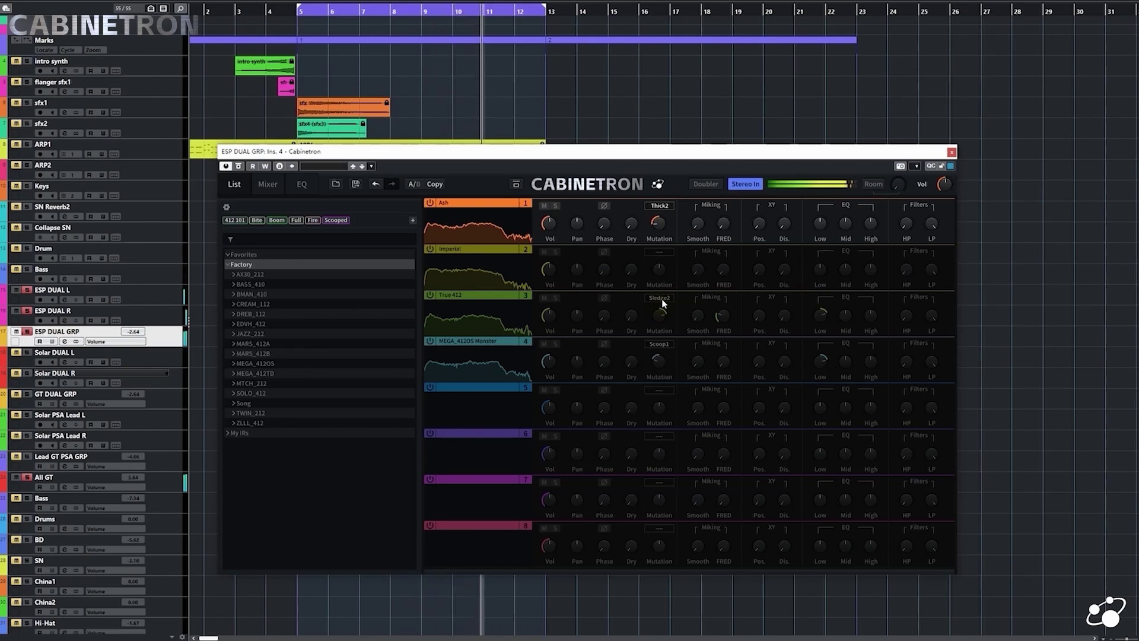
left_click_drag(662, 223, 675, 78)
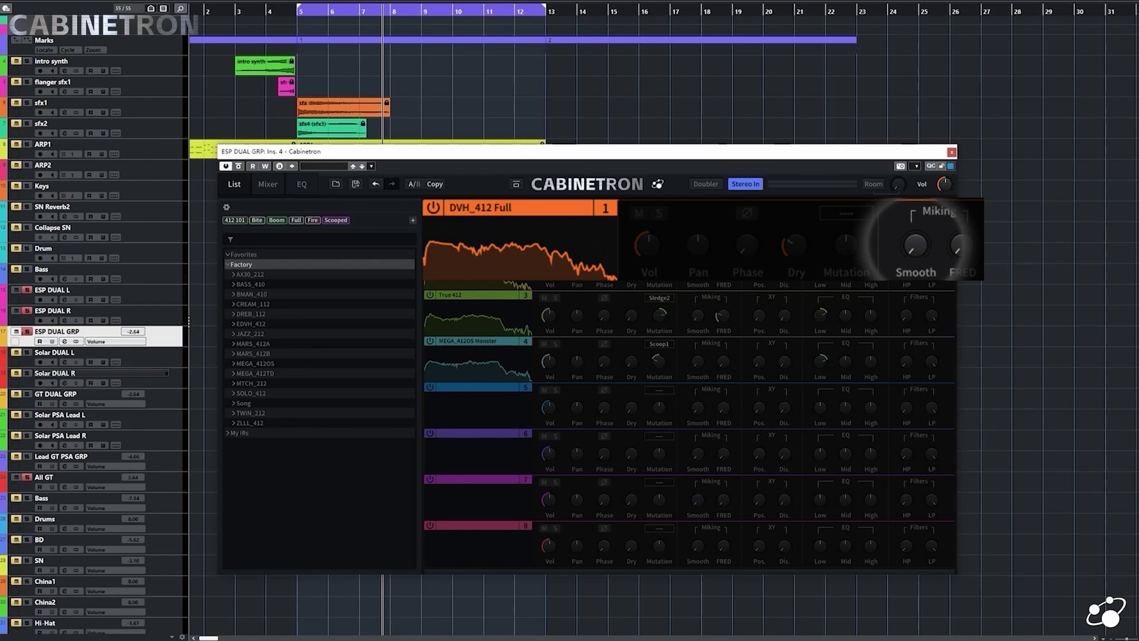
Step: Try different Smooth miking amounts on the Ash IR during playback and keep a slight amount
key("space")
left_click_drag(698, 223, 697, 98)
left_click_drag(695, 281, 695, 300)
key("space")
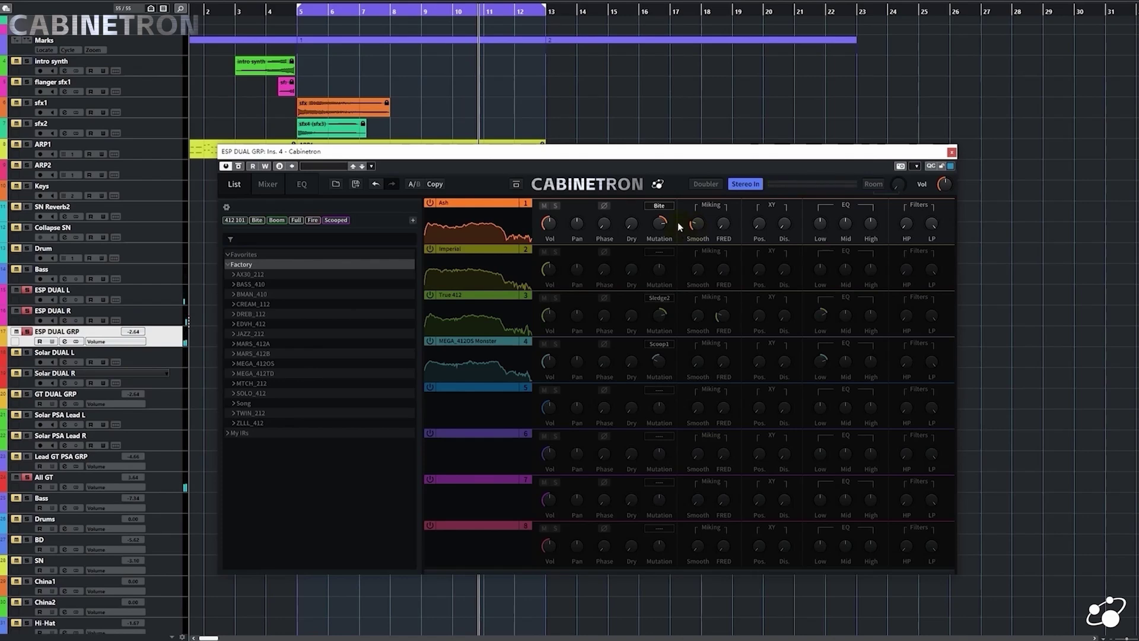
Step: Boost the High EQ of the Ash IR slightly and check the sound in playback
scroll(701, 223, "up", 3)
left_click_drag(871, 216, 877, 210)
key("space")
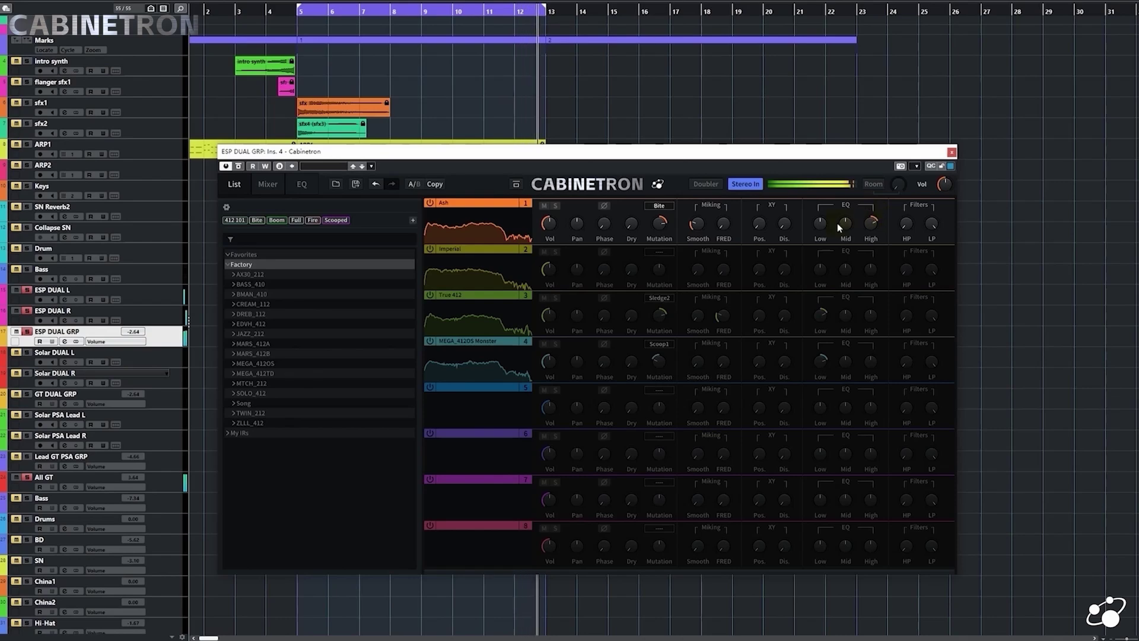
key("space")
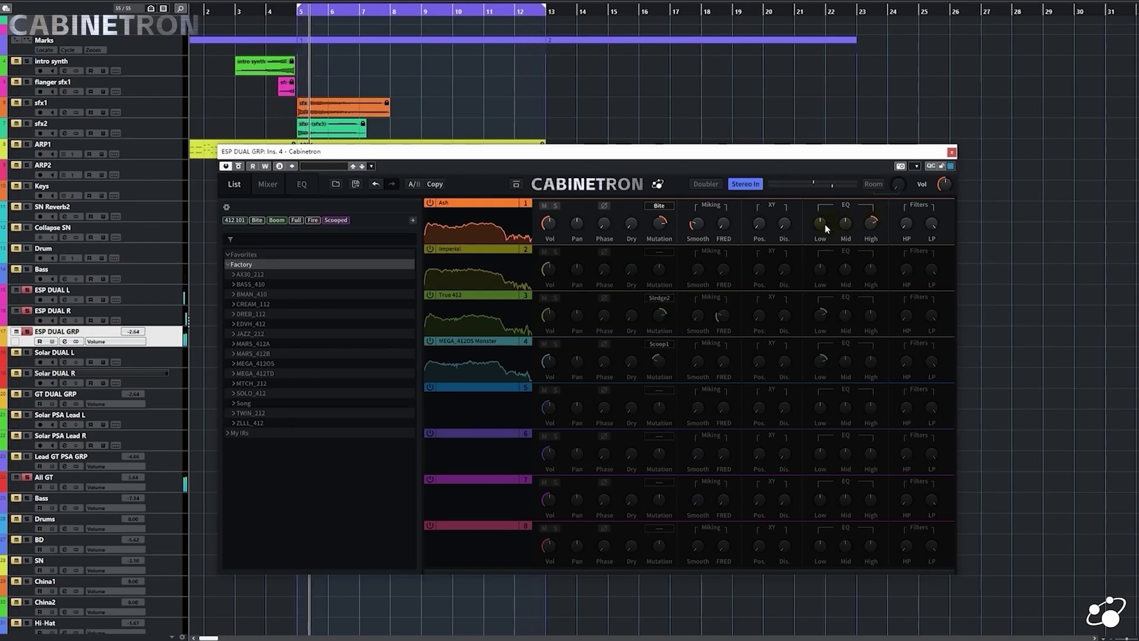
Step: Try boosting the Low EQ of the Ash IR to 64.2% during playback and reset it to default
left_click_drag(824, 226, 821, 206)
key("space")
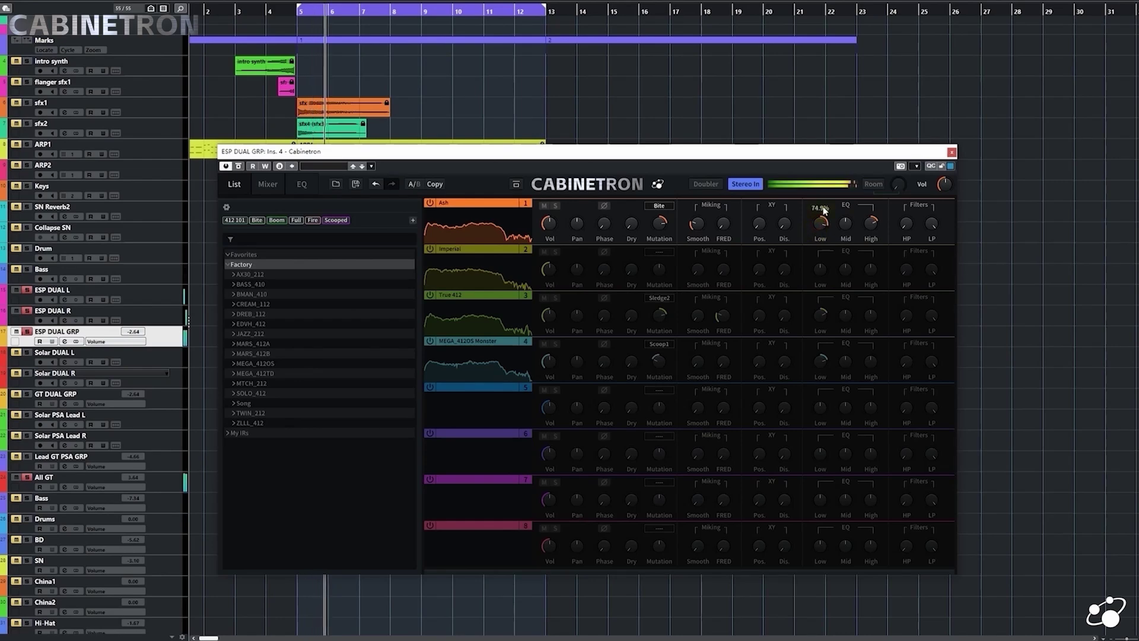
left_click_drag(823, 210, 822, 216)
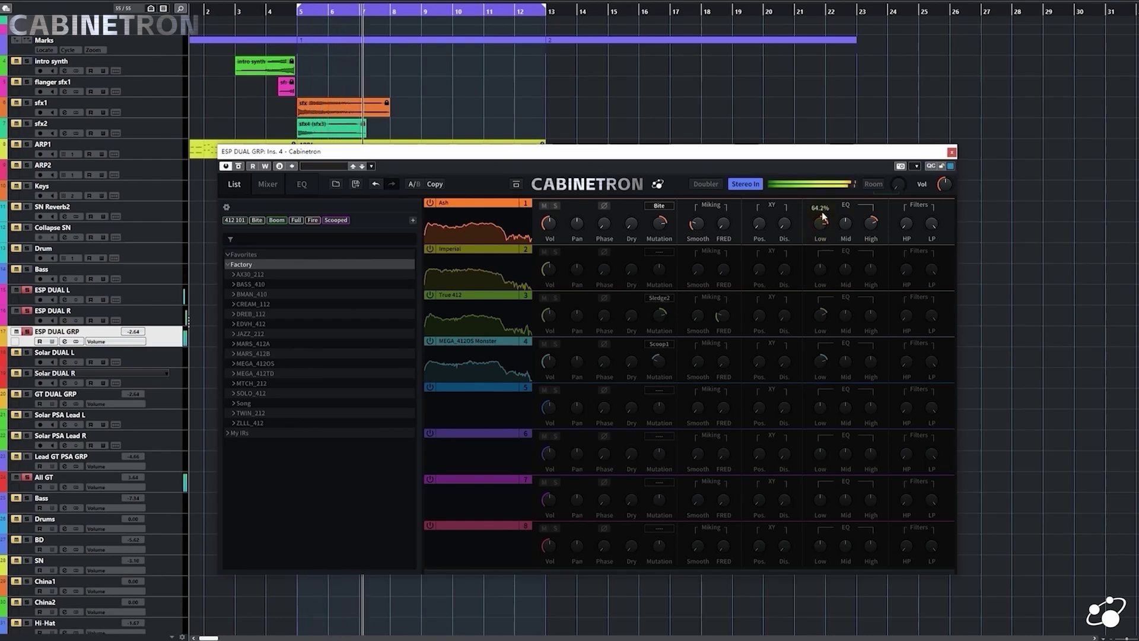
key("space")
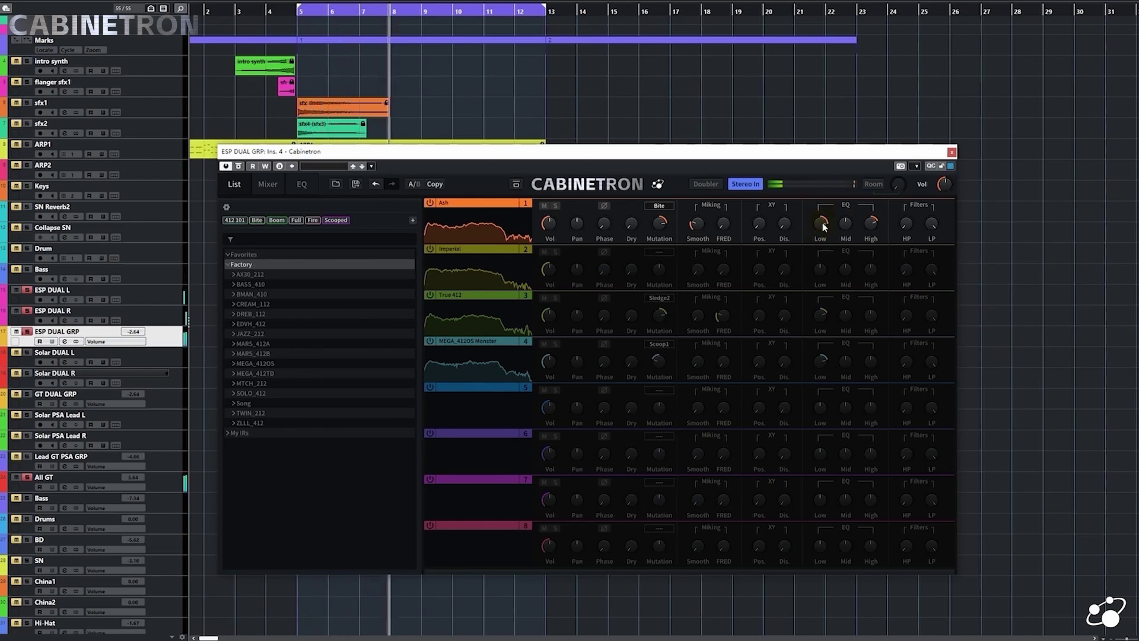
double_click(822, 222)
Step: Enable the Imperial IR in slot 2 and browse the custom impulse responses in the My IRs folder
left_click(428, 249)
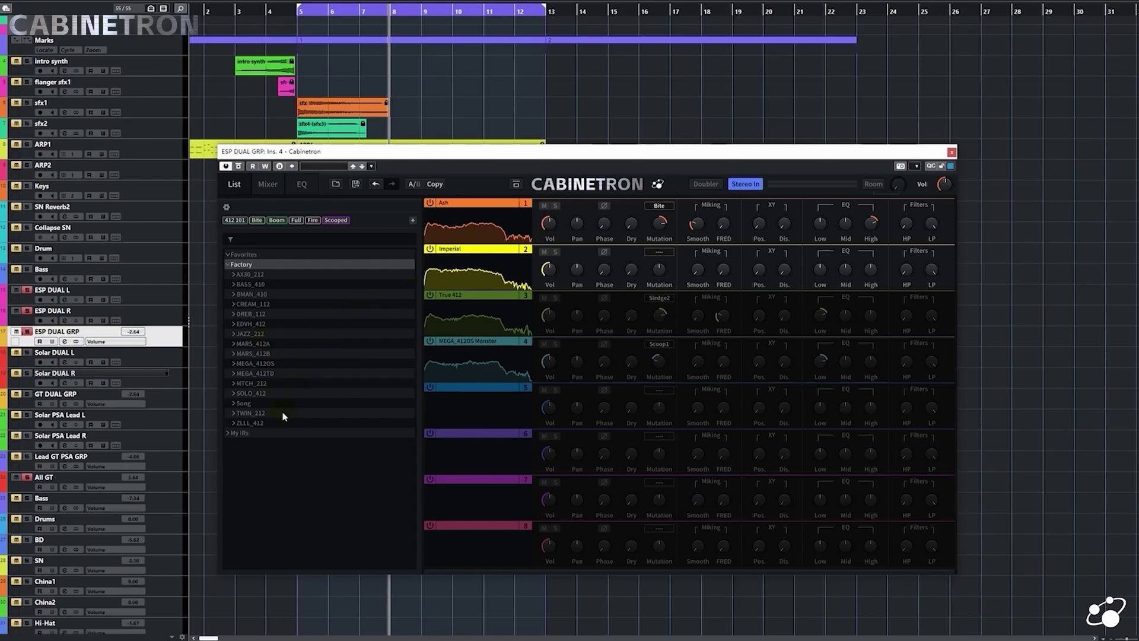
left_click(262, 433)
scroll(288, 437, "down", 3)
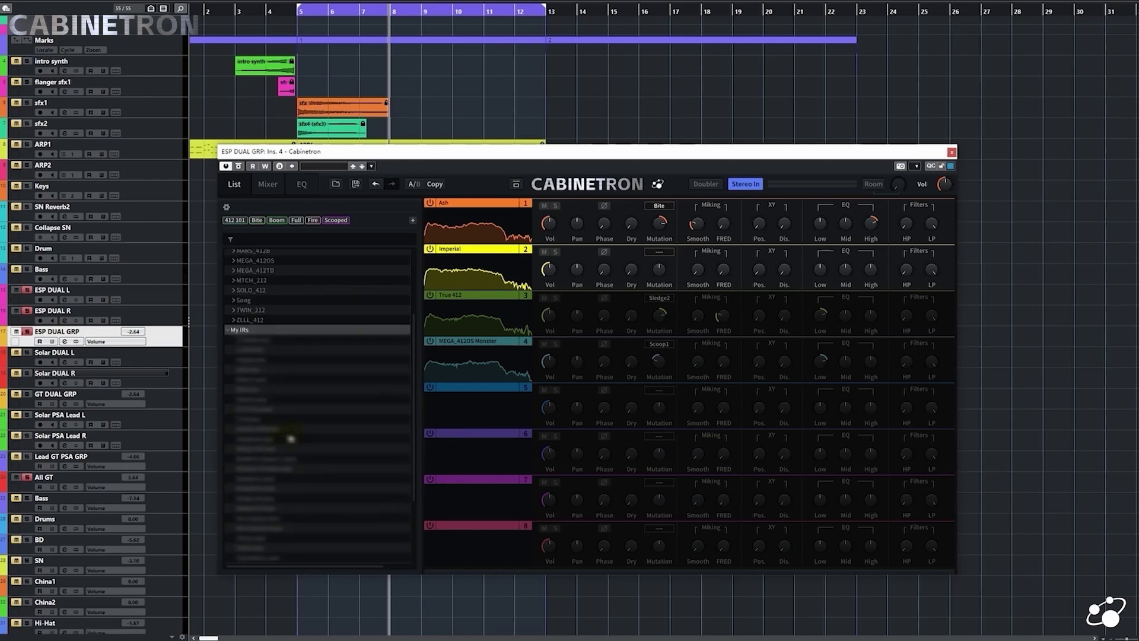
scroll(303, 429, "down", 2)
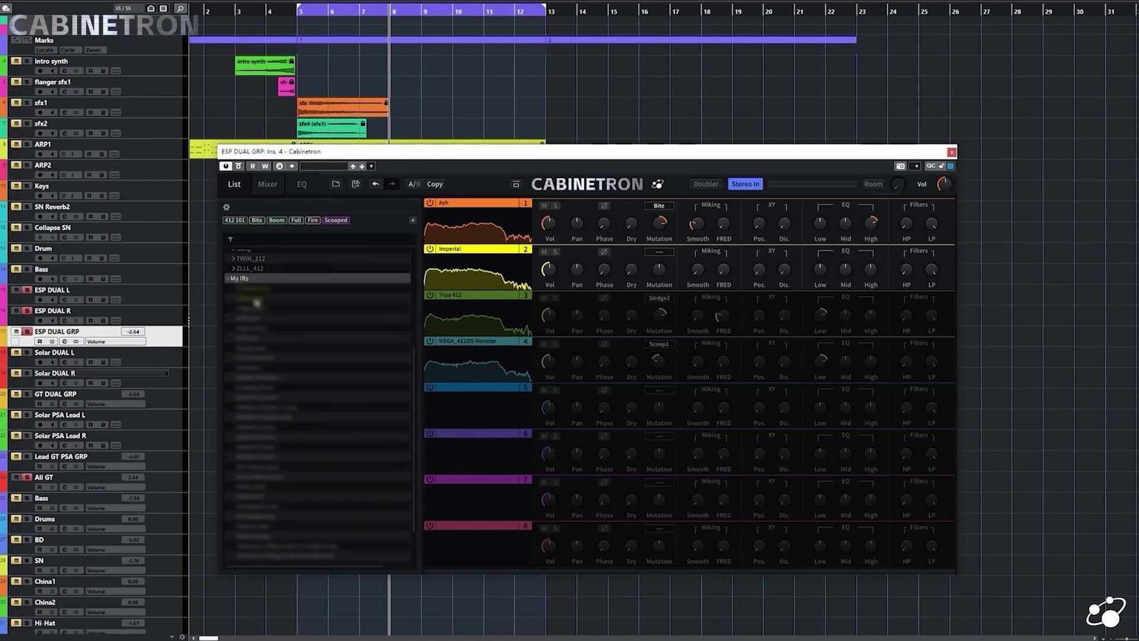
left_click(278, 399)
scroll(282, 407, "down", 3)
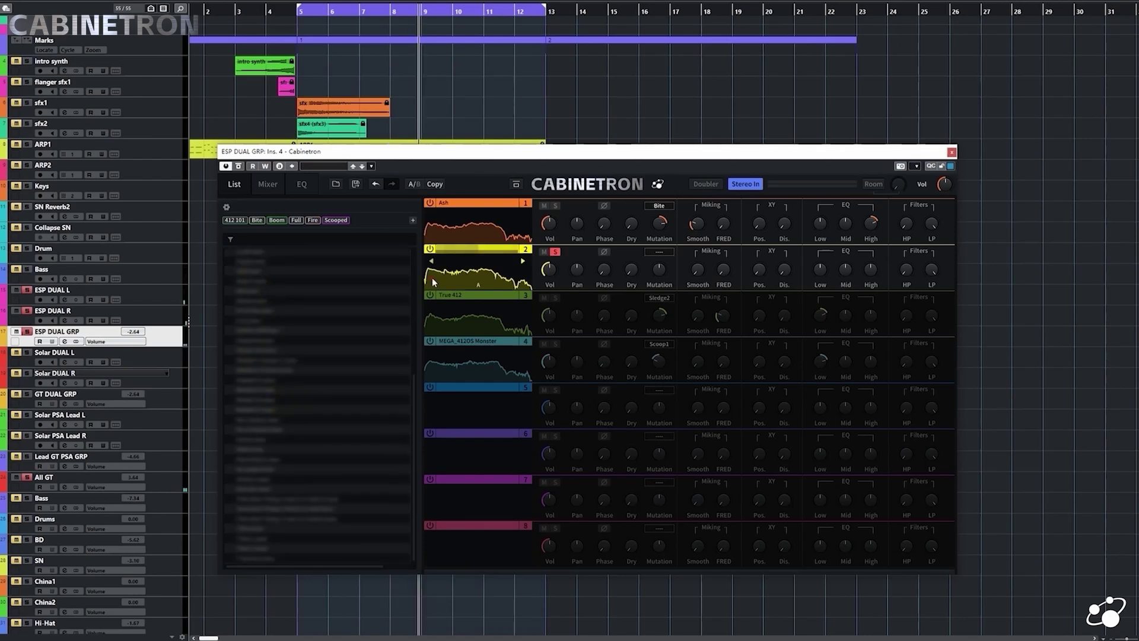
scroll(431, 278, "down", 3)
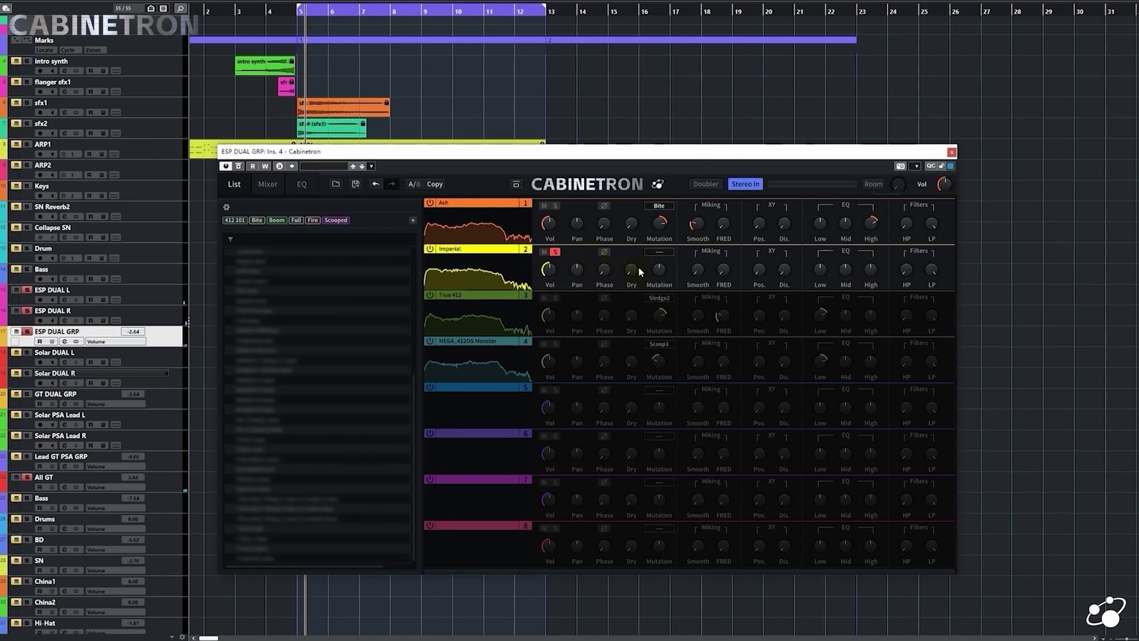
Step: Set the mutation of the Imperial IR to Scoop1 while listening to slot 2 in solo
mouse_move(490, 279)
left_click_drag(658, 272, 655, 290)
key("space")
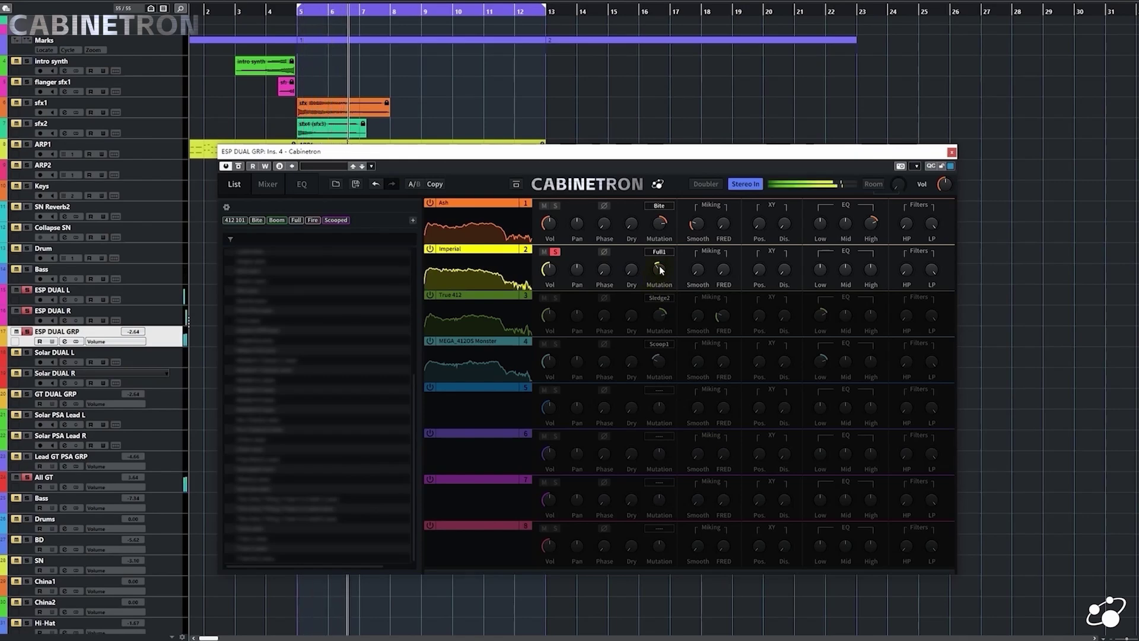
left_click(664, 255)
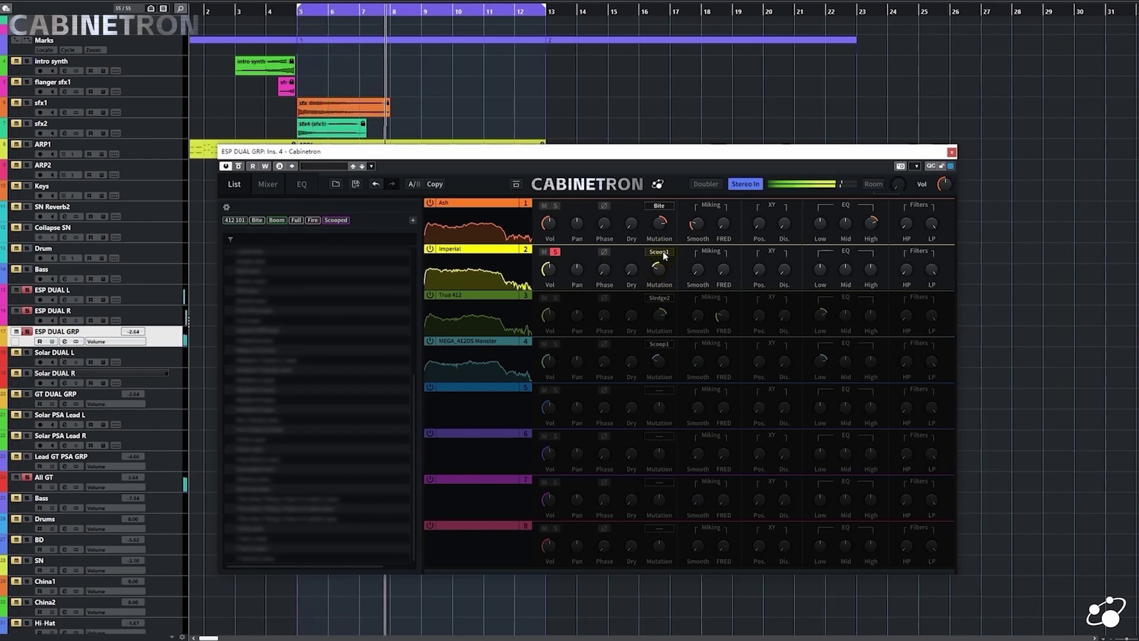
left_click(664, 255)
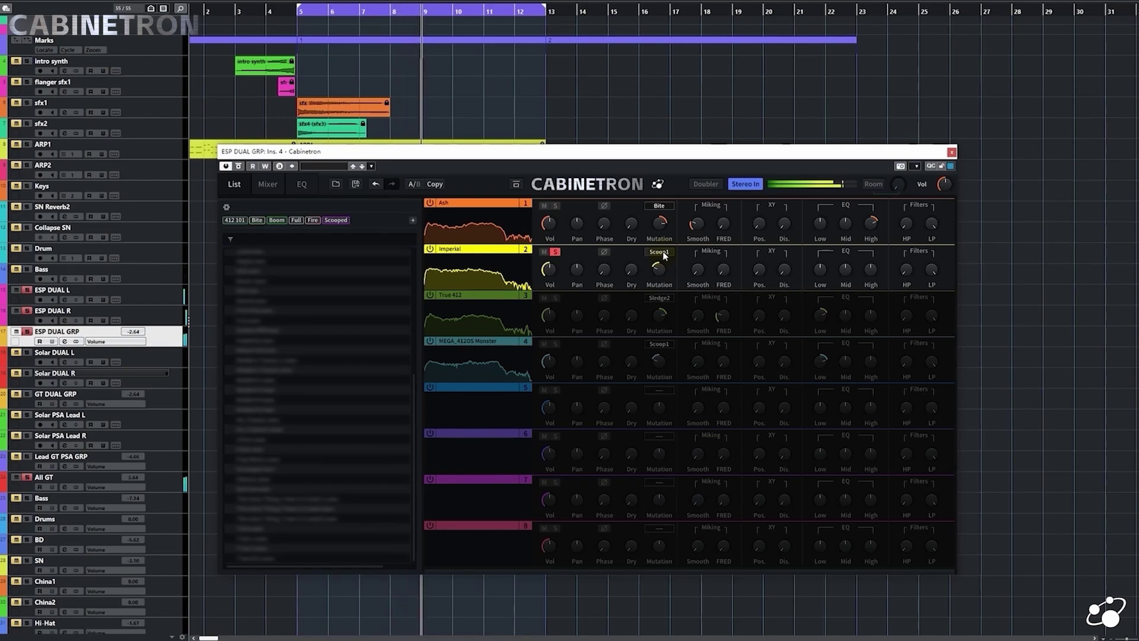
key("space")
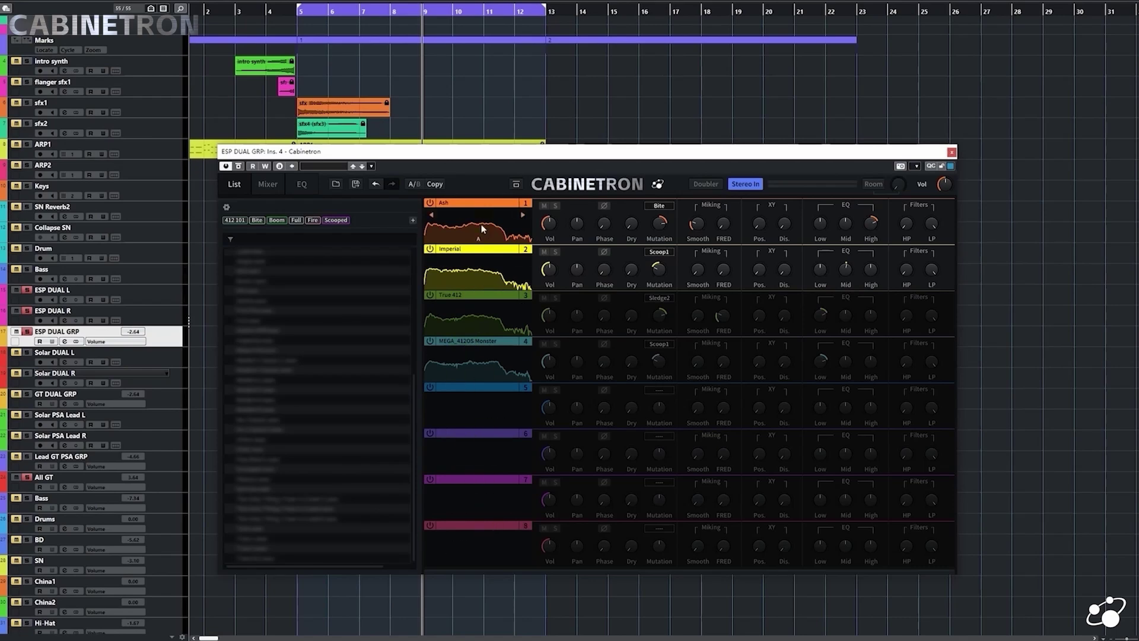
Step: Enable the True 412 and MEGA_412OS Monster IRs in slots 3 and 4 and listen to the four-IR blend
left_click(430, 296)
left_click(429, 341)
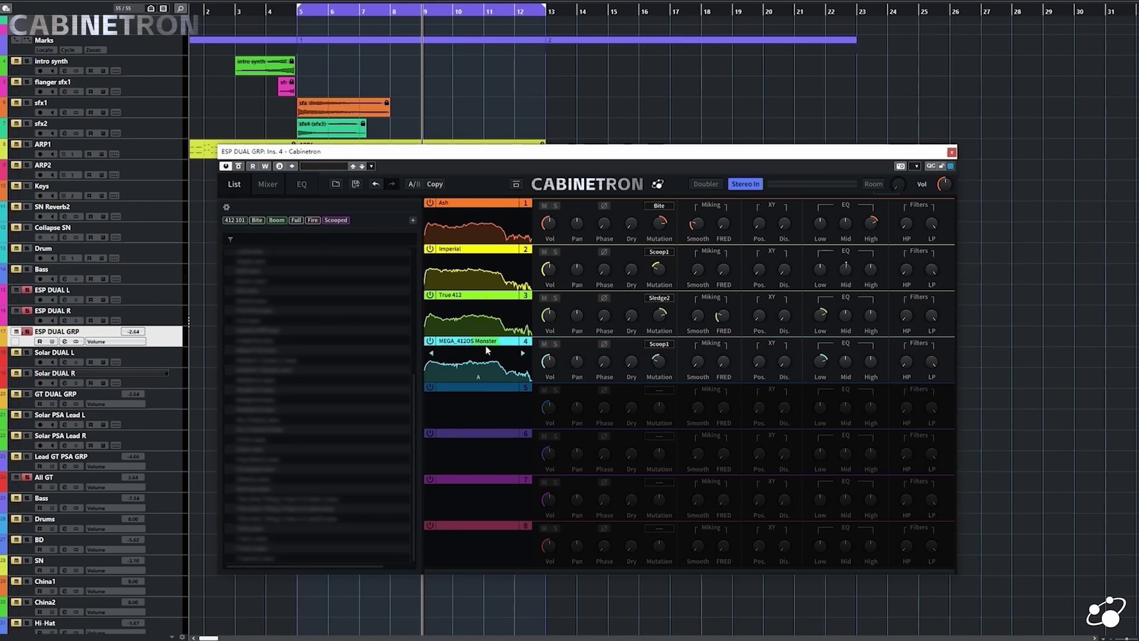
key("space")
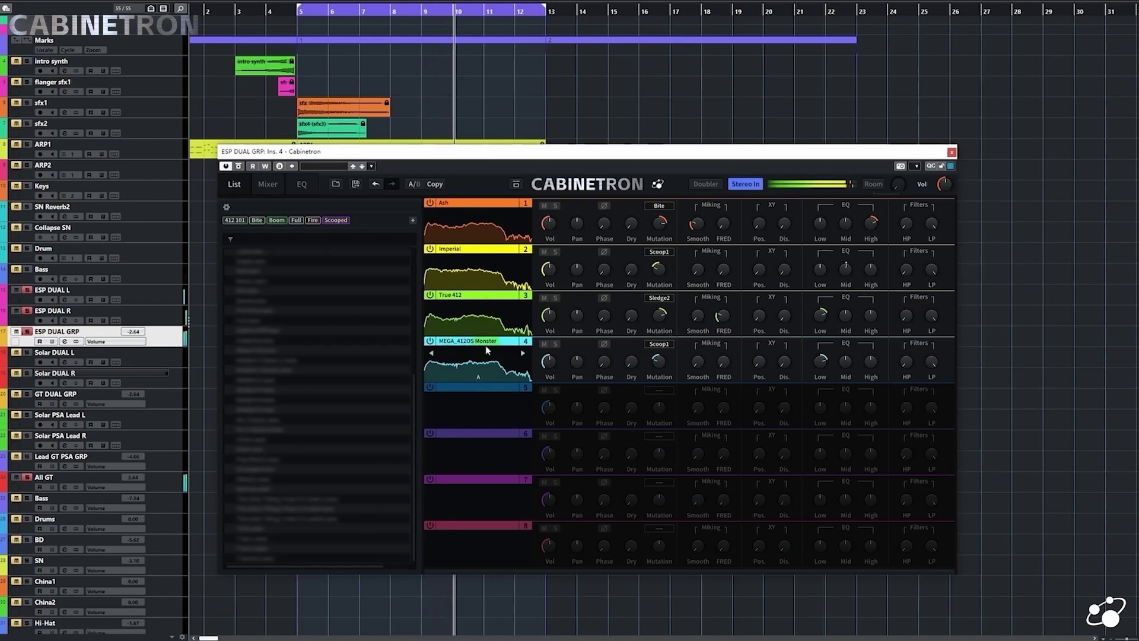
key("space")
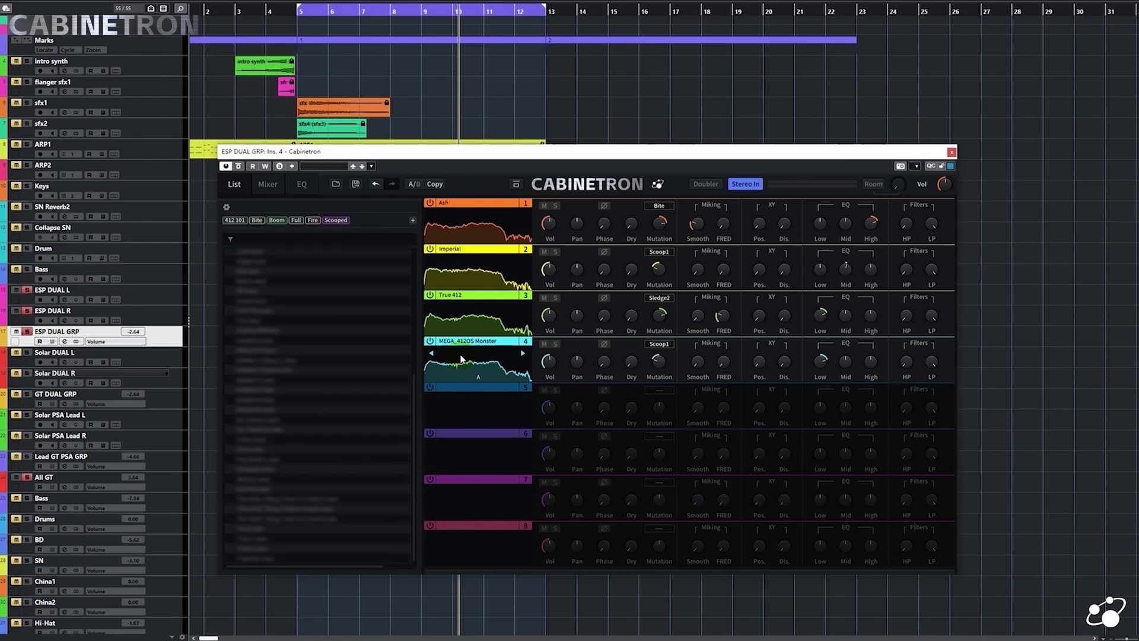
Step: Apply Auto Phase Align from the Ash IR slot and listen to the aligned blend
right_click(493, 239)
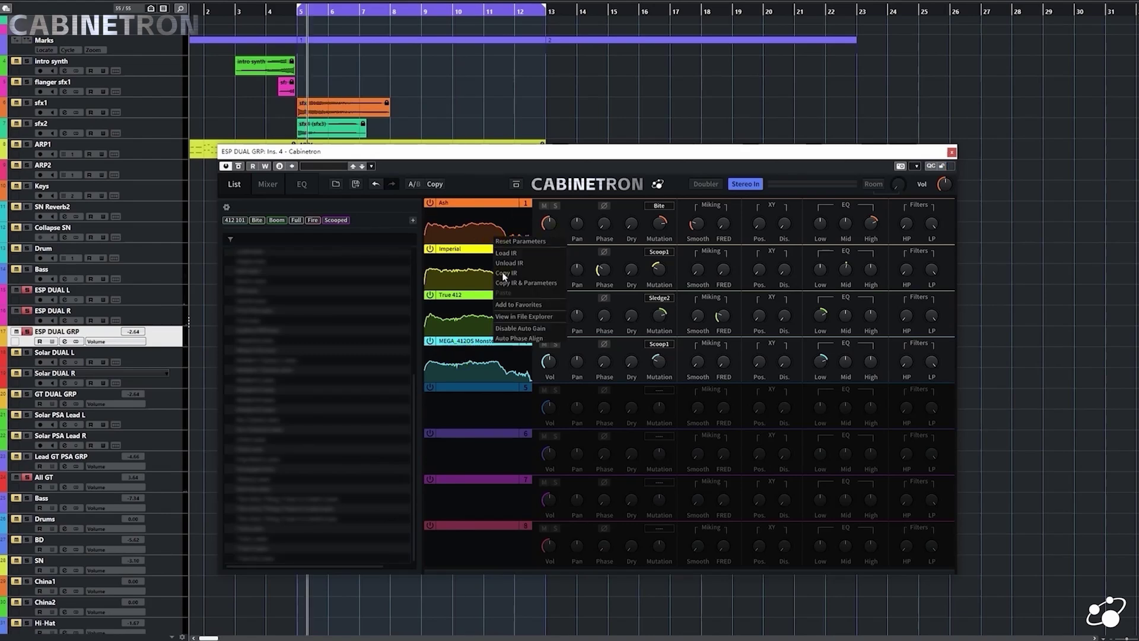
left_click(514, 340)
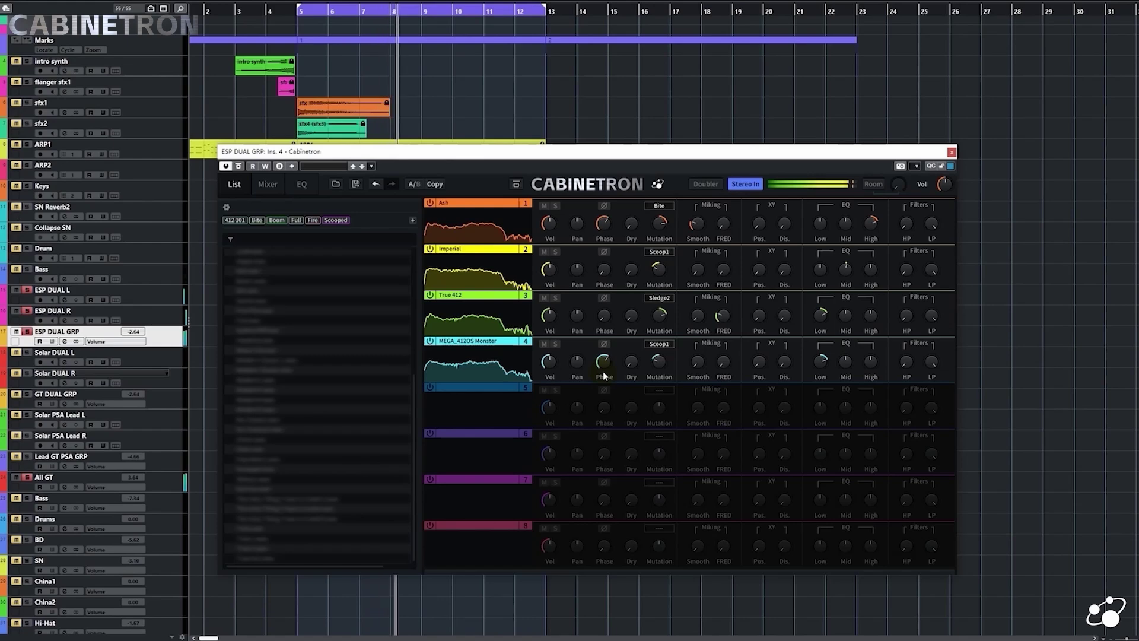
key("space")
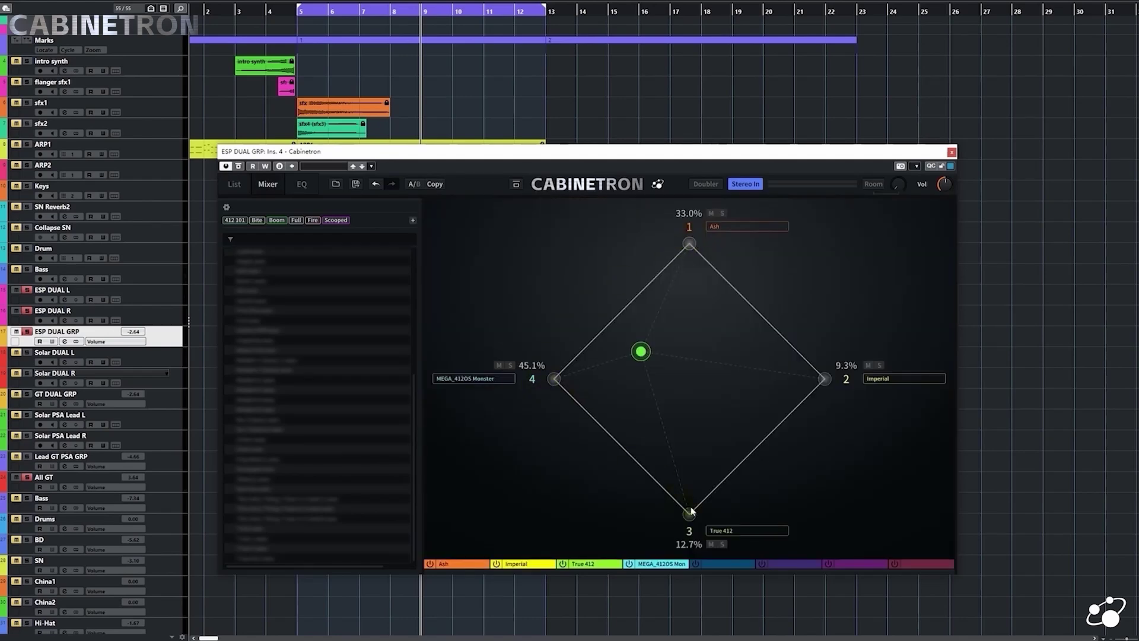
Step: Adjust the mixer blend to about 43.5% Ash, 12.1% Imperial, 9.7% True 412 and 34.7% MEGA_412OS Monster
left_click_drag(640, 351, 641, 409)
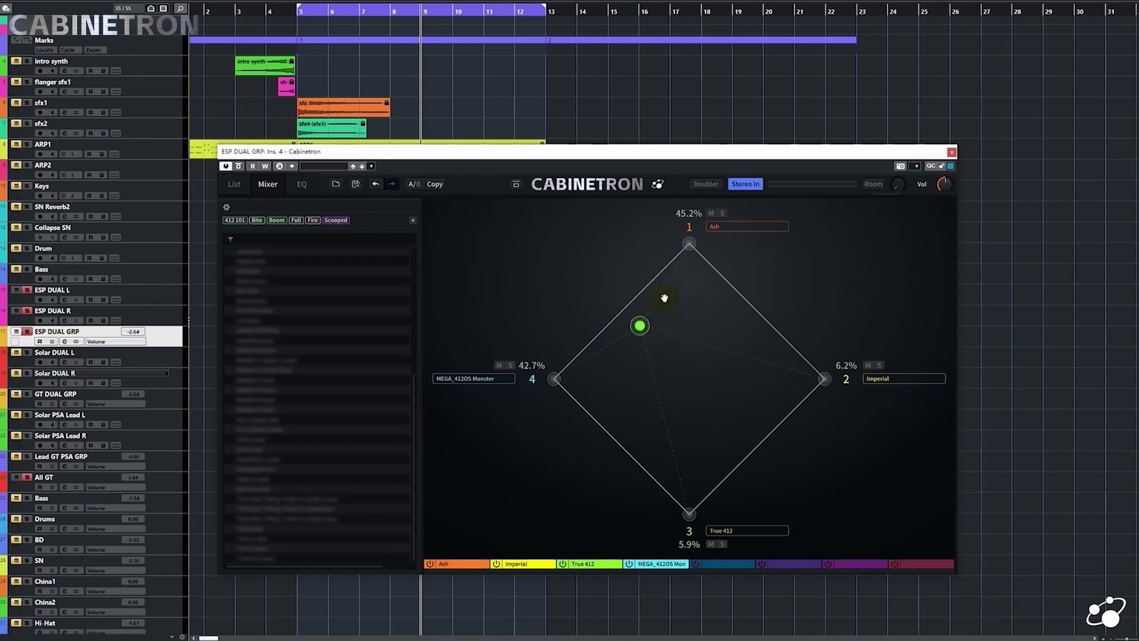
left_click_drag(600, 369, 667, 364)
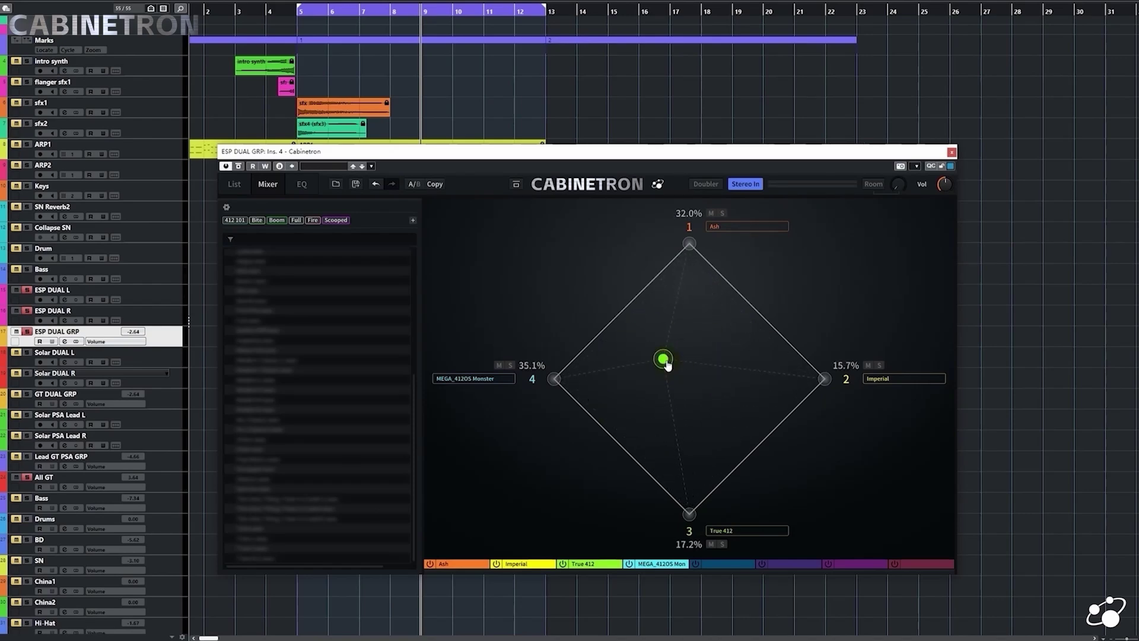
left_click_drag(667, 363, 661, 334)
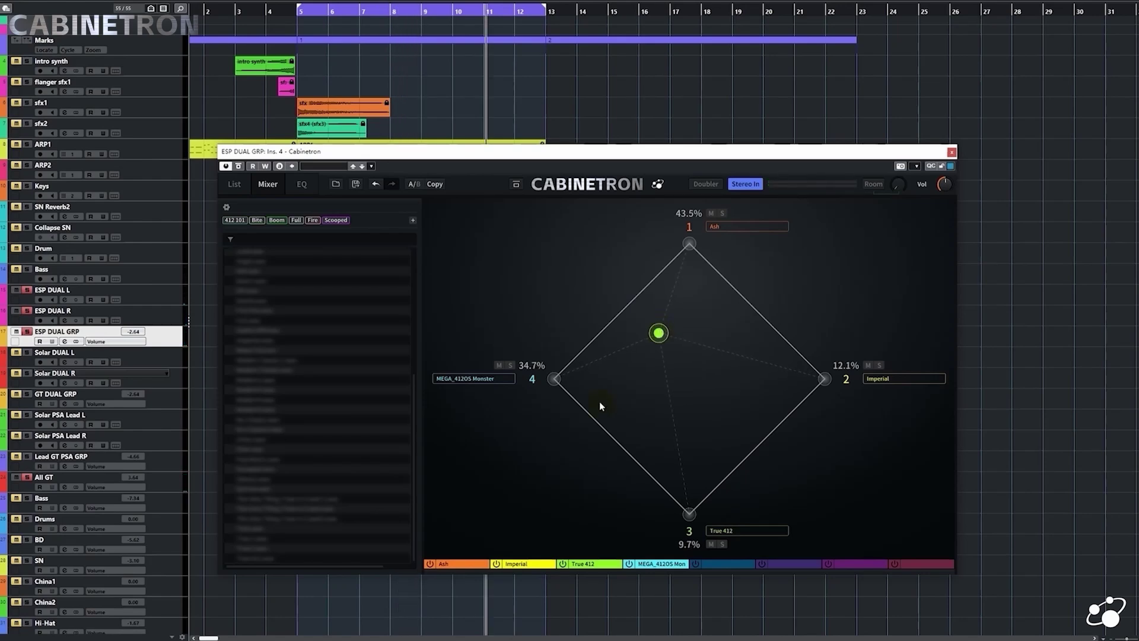
Step: Try adding the empty slots 5 and 6 to the mixer blend, and switch both off again
left_click(696, 564)
left_click(762, 564)
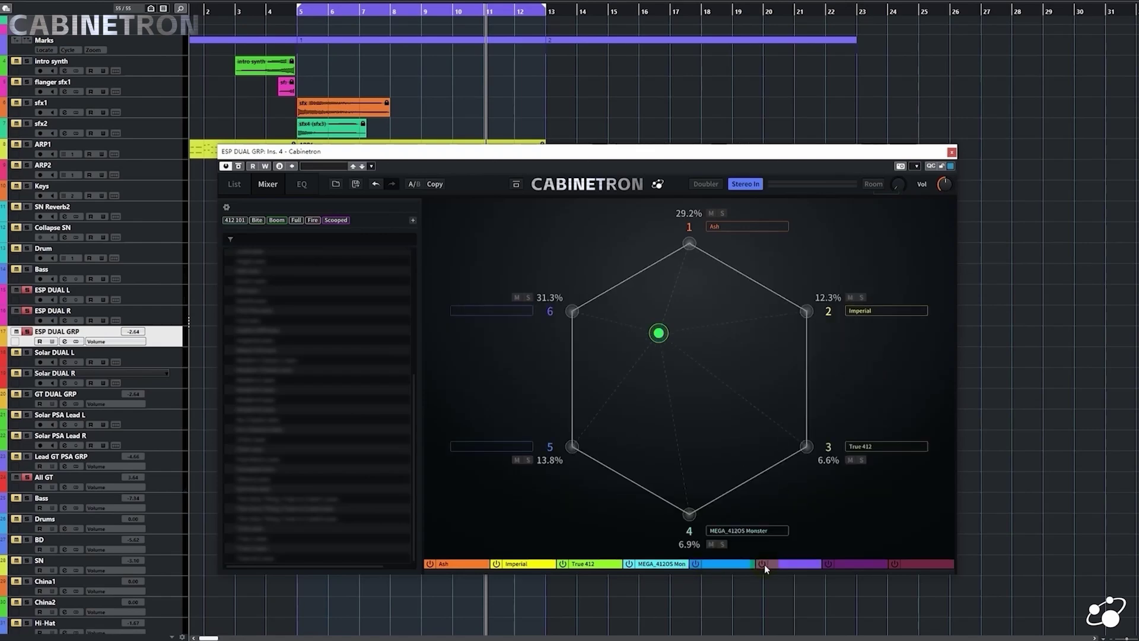
left_click(763, 564)
left_click(696, 564)
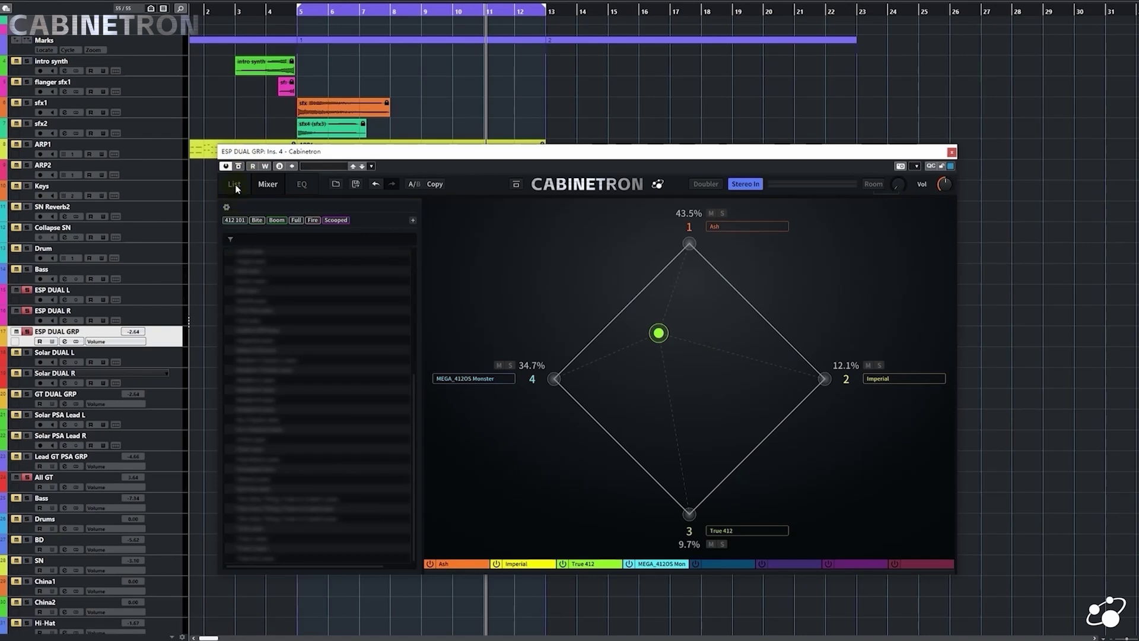
Step: Switch off the plugin's EQ curve and enable Tone Matching
left_click(302, 185)
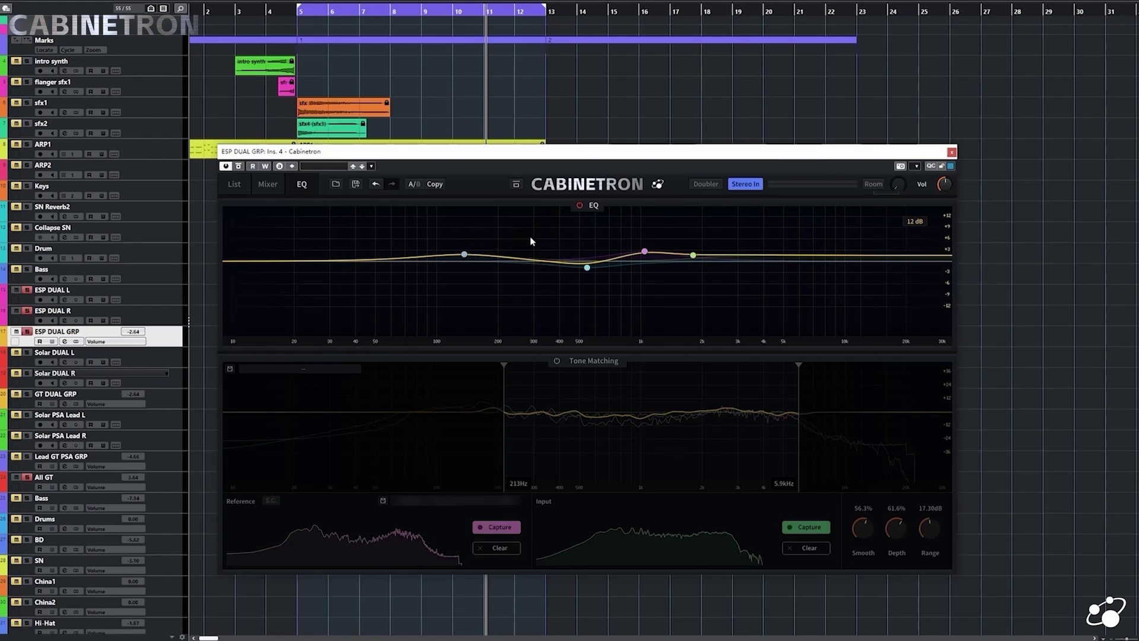
right_click(532, 240)
left_click(509, 230)
left_click(580, 206)
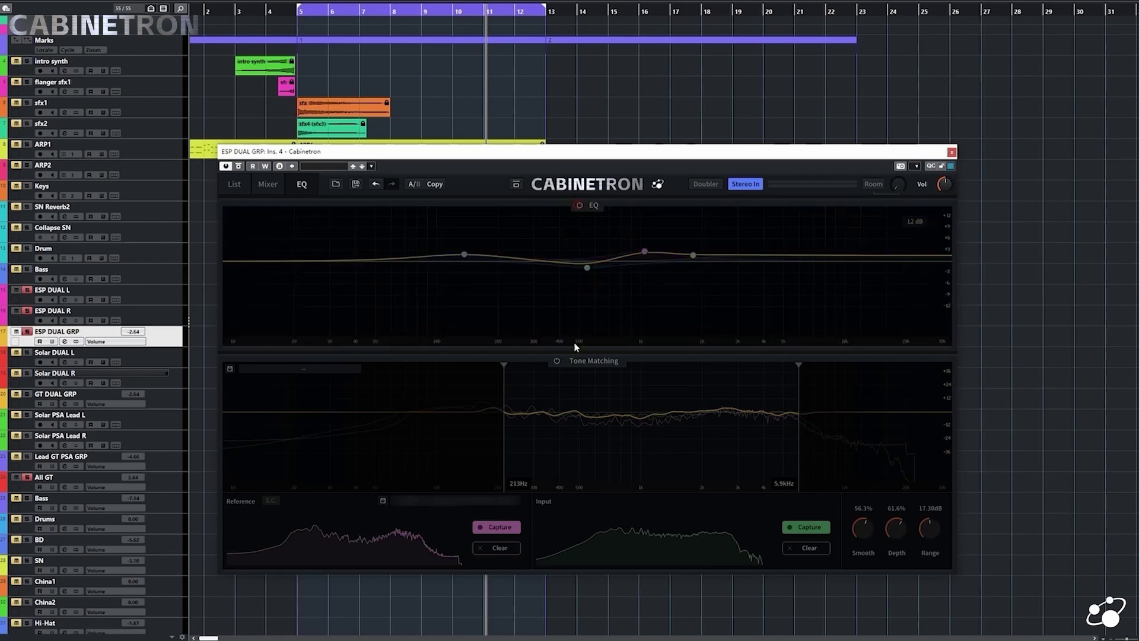
left_click(557, 361)
left_click(557, 361)
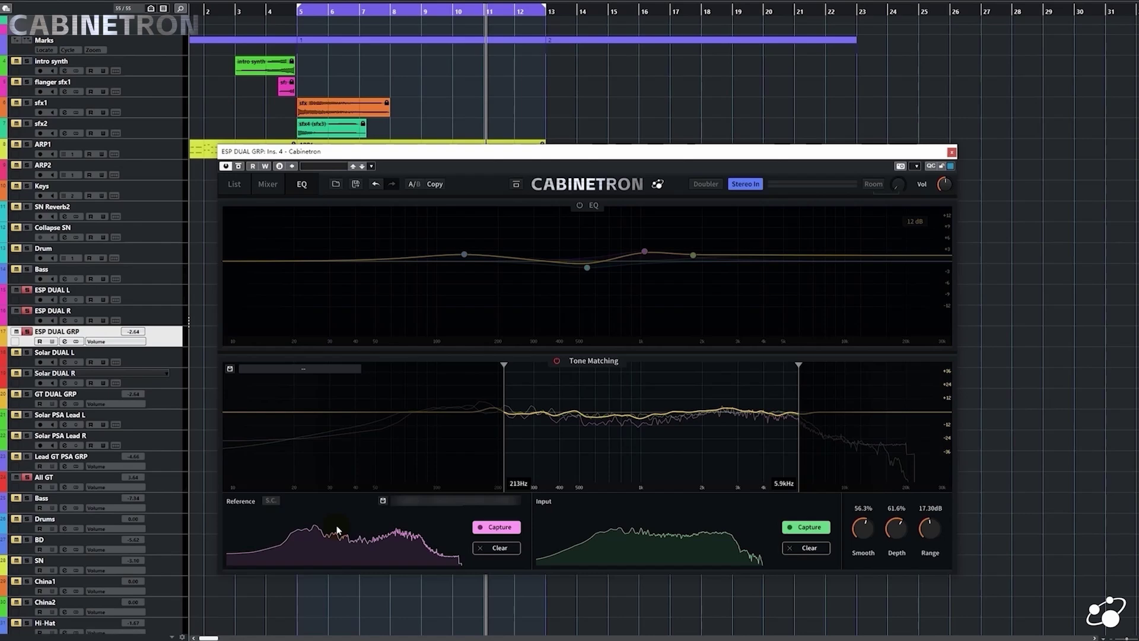
Step: Look through the saved reference tones available for Tone Matching
left_click(455, 500)
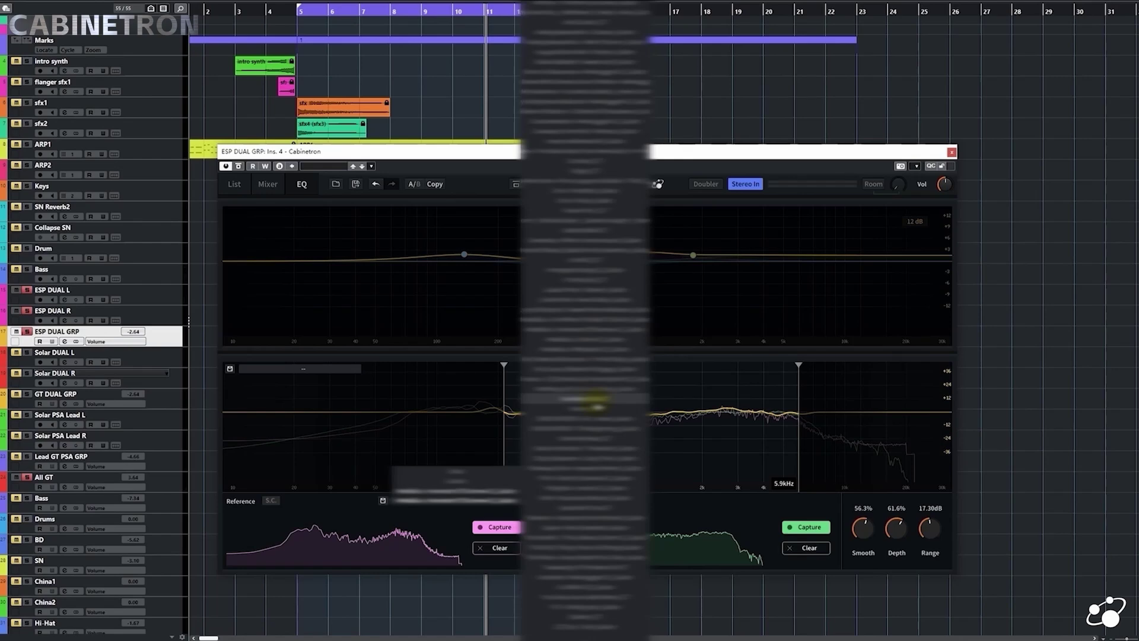
left_click(345, 503)
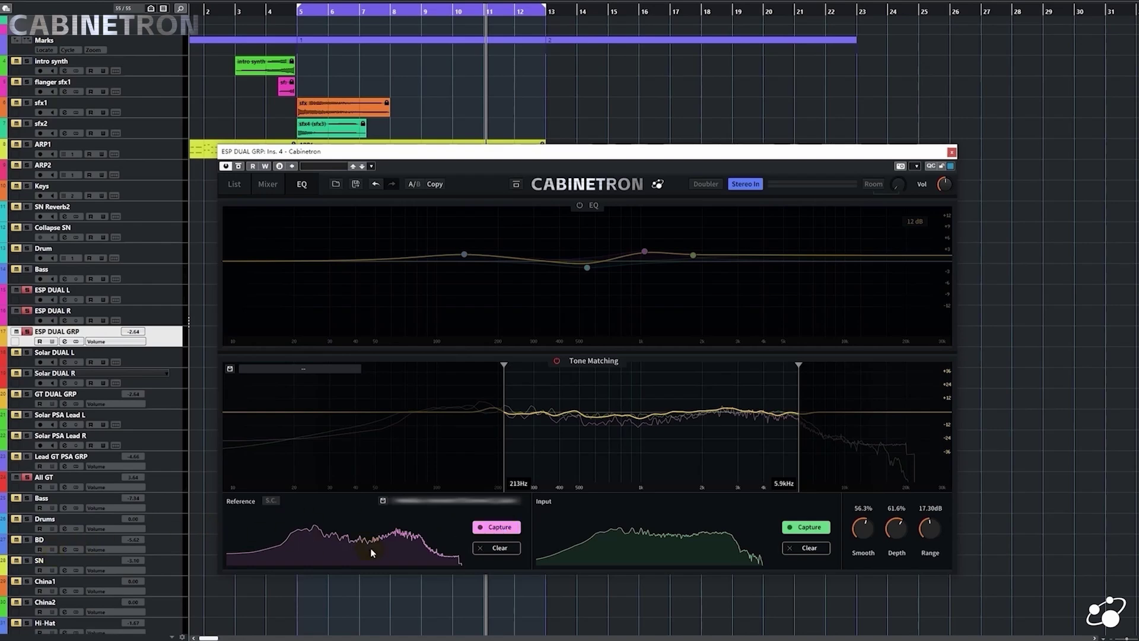
left_click(457, 502)
left_click(443, 520)
Step: Audition several saved reference tones in Tone Matching while the loop plays
left_click(465, 501)
mouse_move(484, 493)
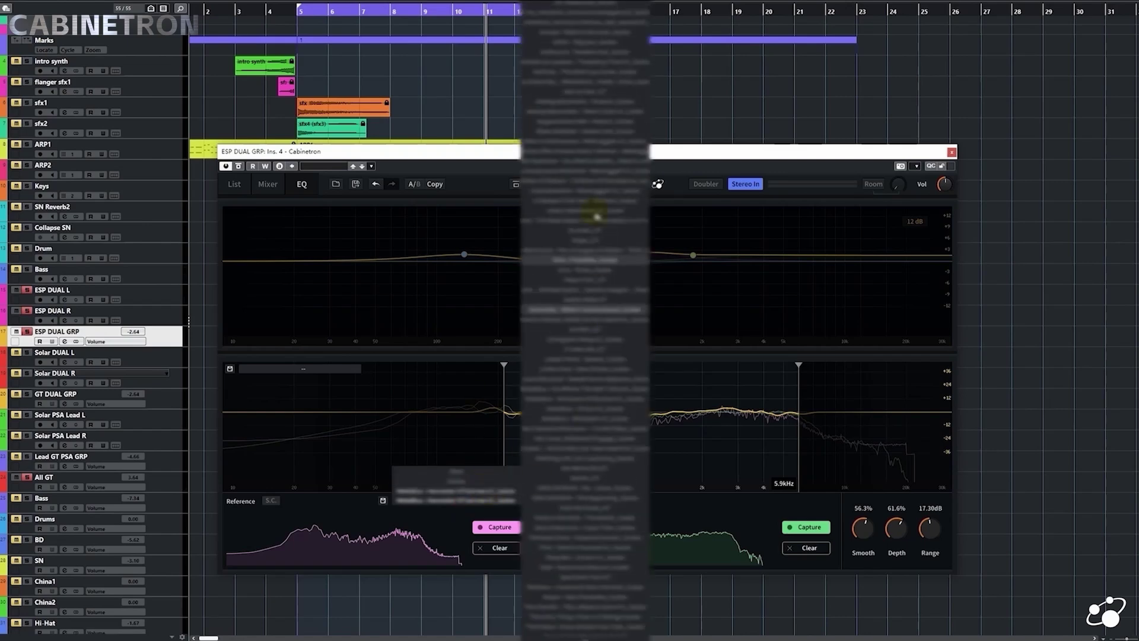
scroll(578, 333, "down", 2)
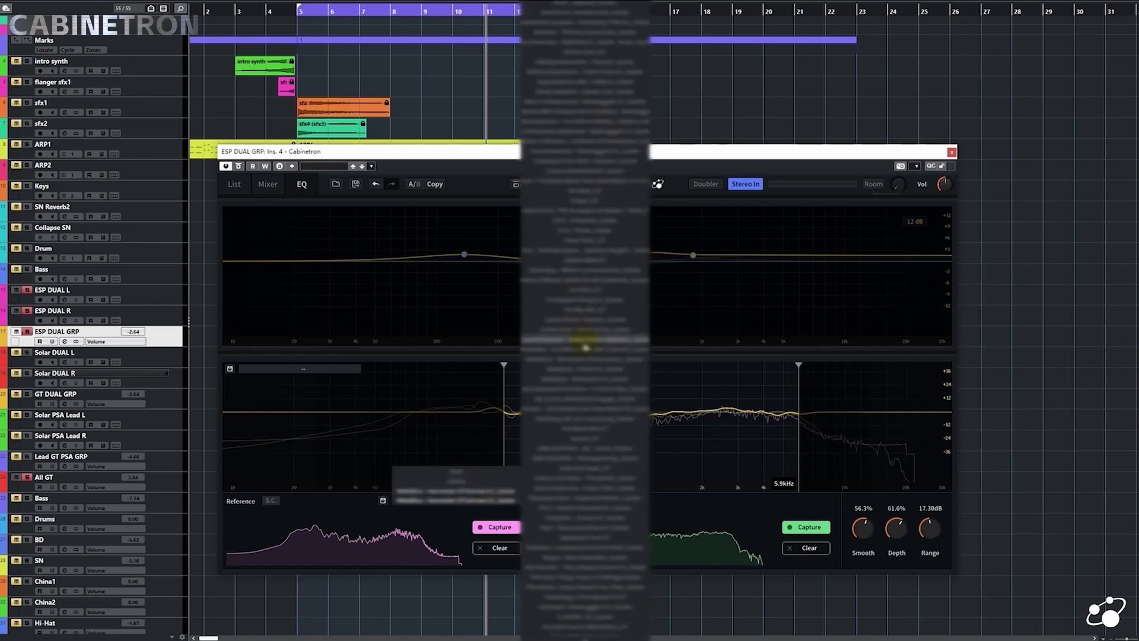
left_click(568, 481)
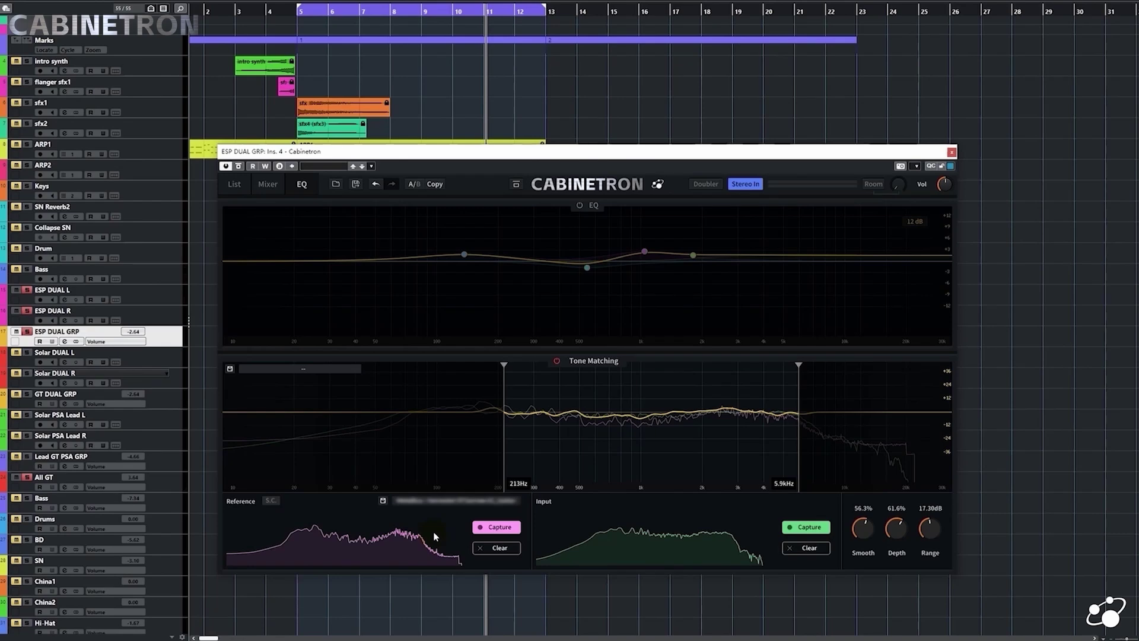
key("space")
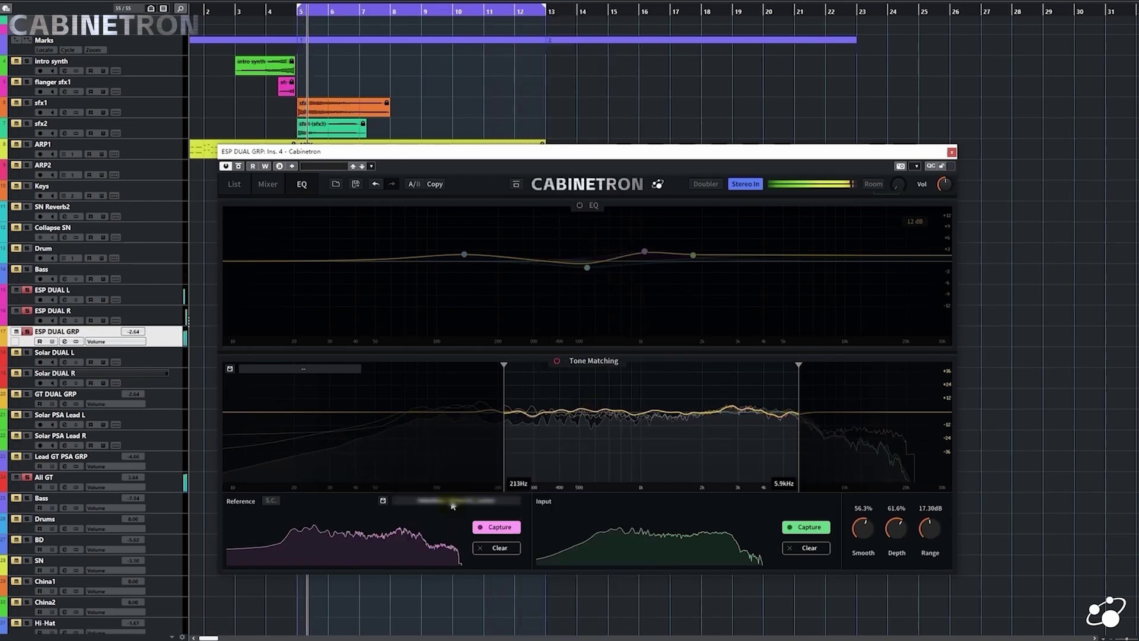
left_click(456, 500)
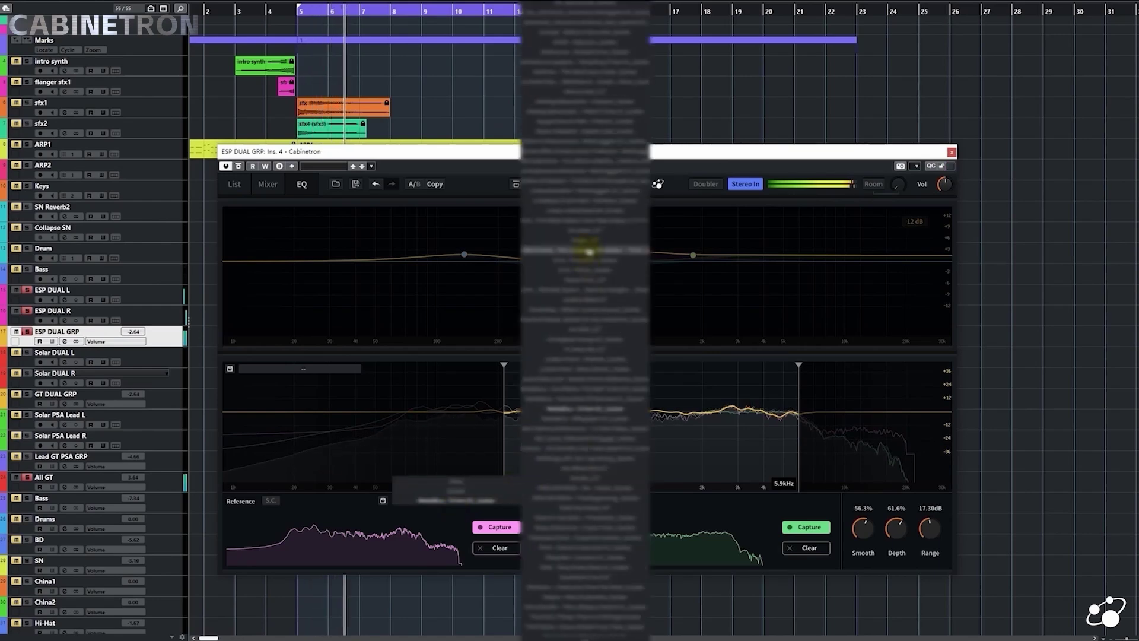
left_click(588, 243)
left_click(463, 503)
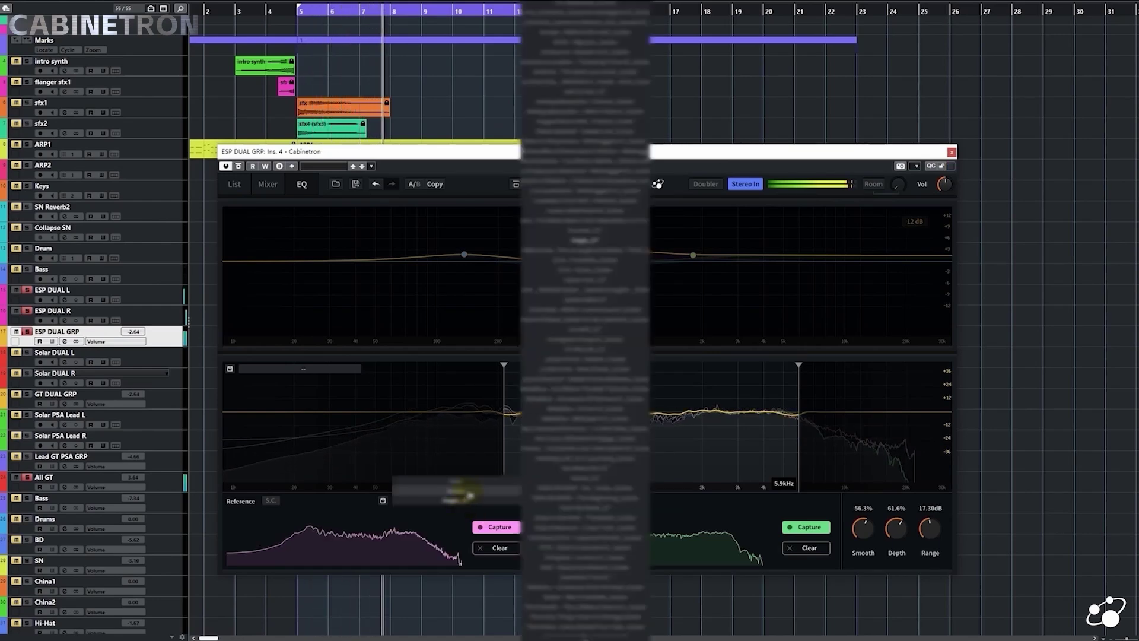
left_click(595, 452)
left_click(480, 495)
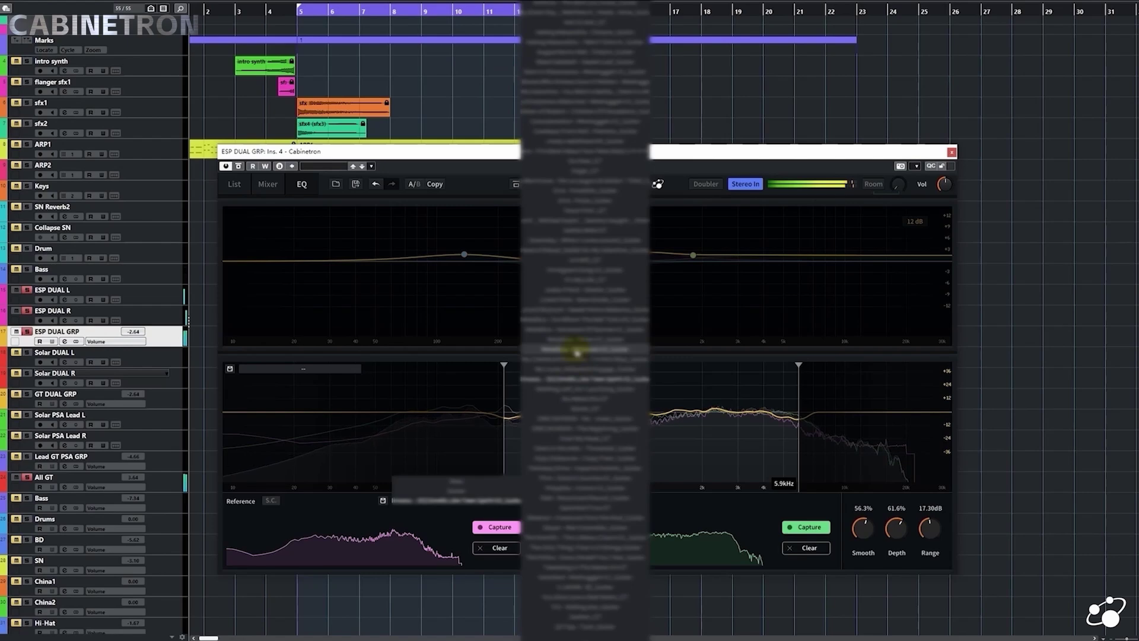
left_click(578, 332)
left_click(579, 334)
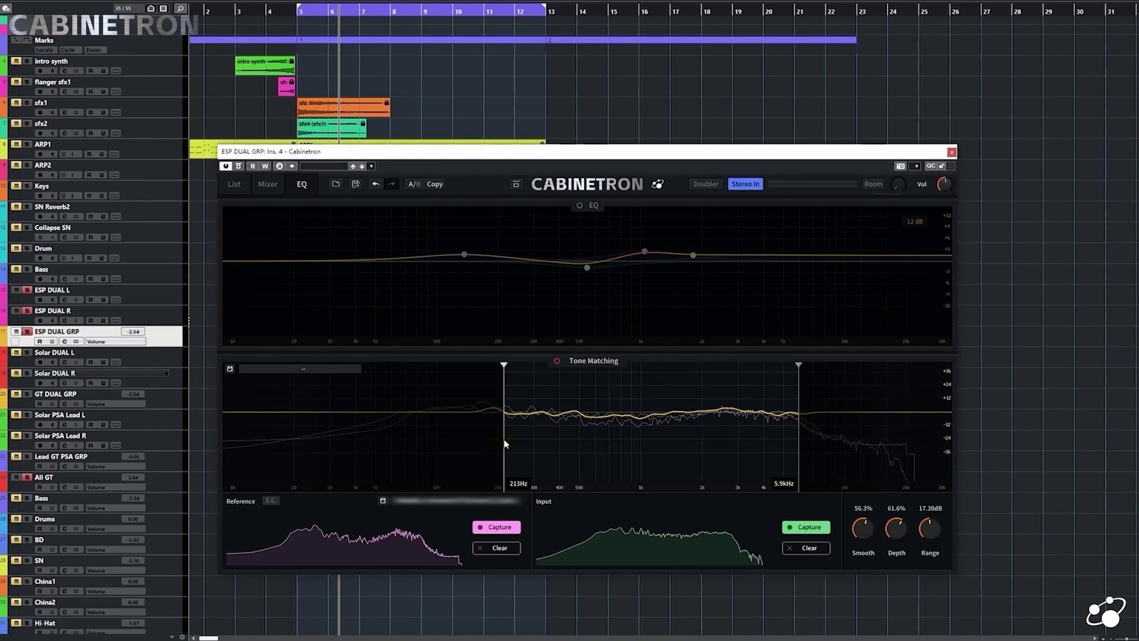
Step: Set the Tone Matching frequency range from 229 Hz to 5.5 kHz
mouse_move(505, 444)
left_mouse_down()
mouse_move(418, 451)
mouse_move(352, 439)
mouse_move(502, 443)
left_mouse_up()
left_click_drag(790, 447, 793, 449)
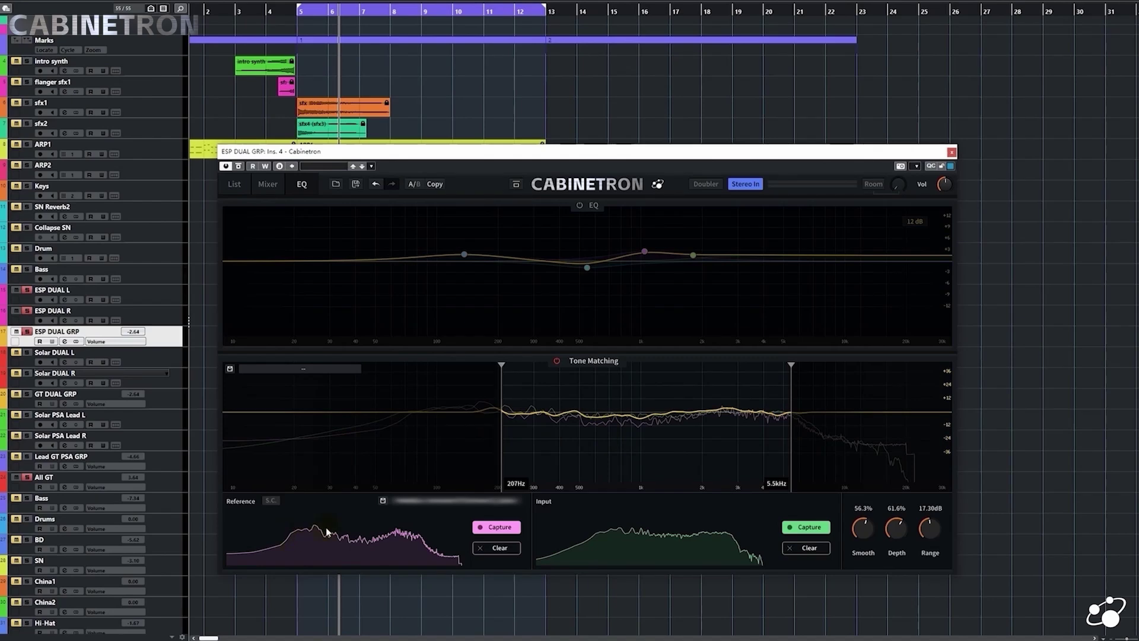
left_click_drag(498, 441, 511, 439)
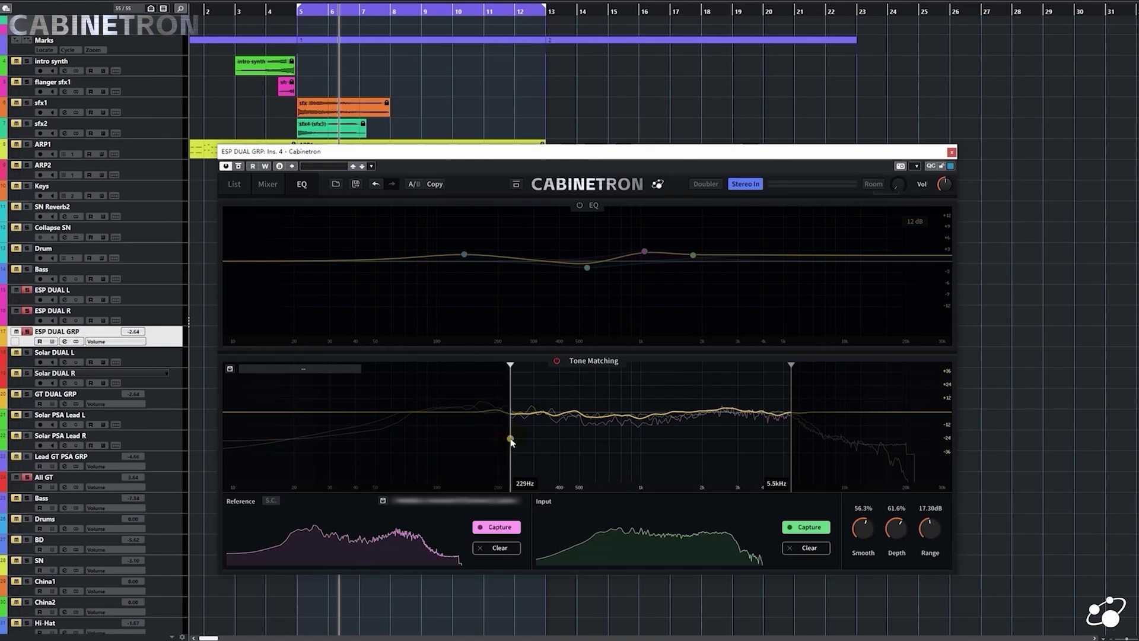
Step: Try low and high Tone Matching depths during playback, settling on Smooth 80.1% and Depth 49.9%
left_click_drag(864, 541, 872, 531)
left_click_drag(897, 536, 905, 413)
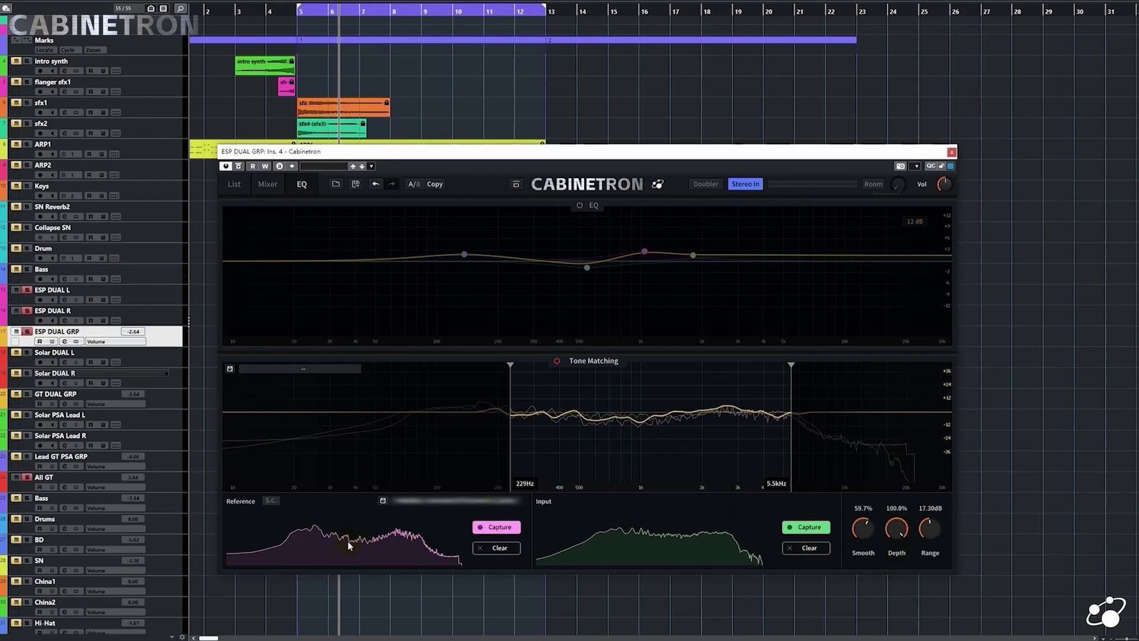
left_click_drag(893, 529, 895, 626)
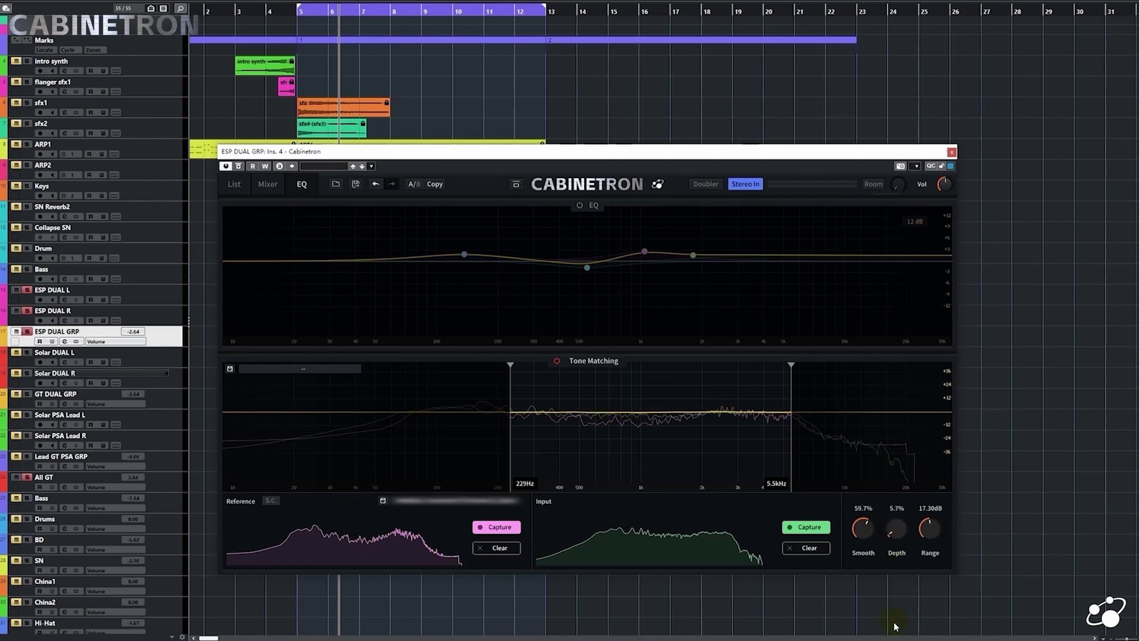
key("space")
left_click_drag(898, 530, 909, 437)
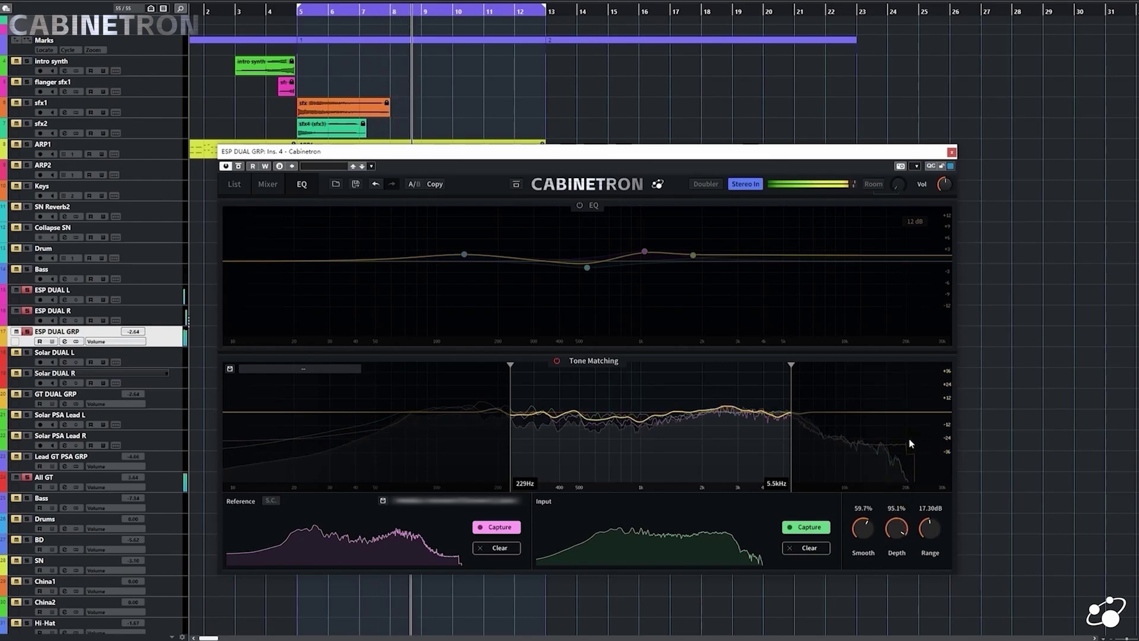
left_click_drag(862, 531, 897, 579)
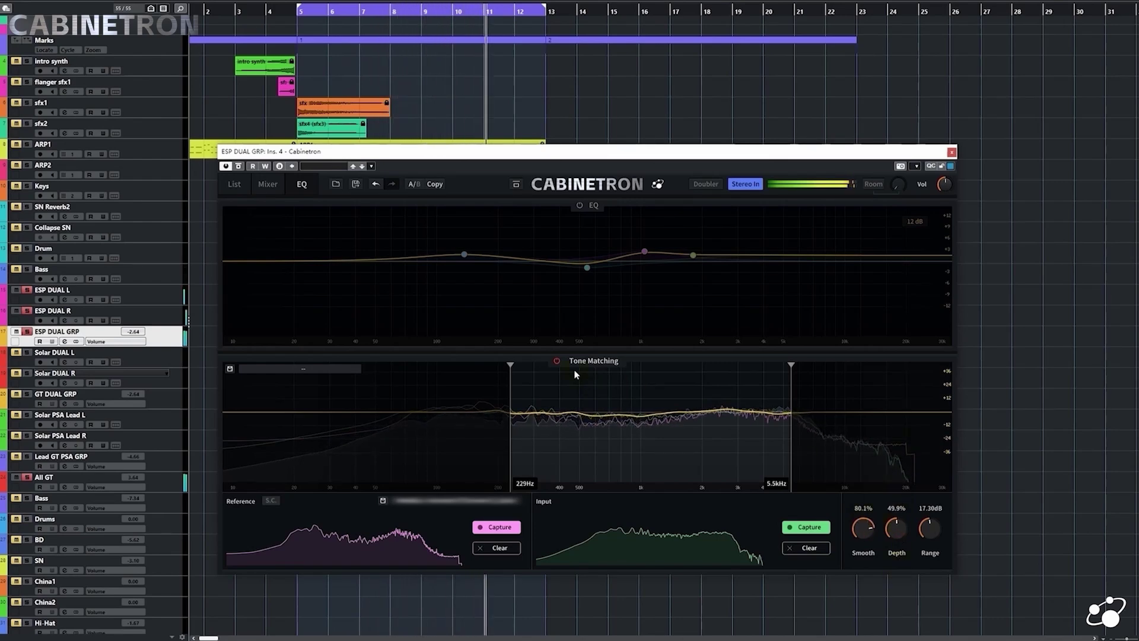
Step: Compare the playing tone with Tone Matching off and on, and set Depth to 52.8%
left_click(557, 361)
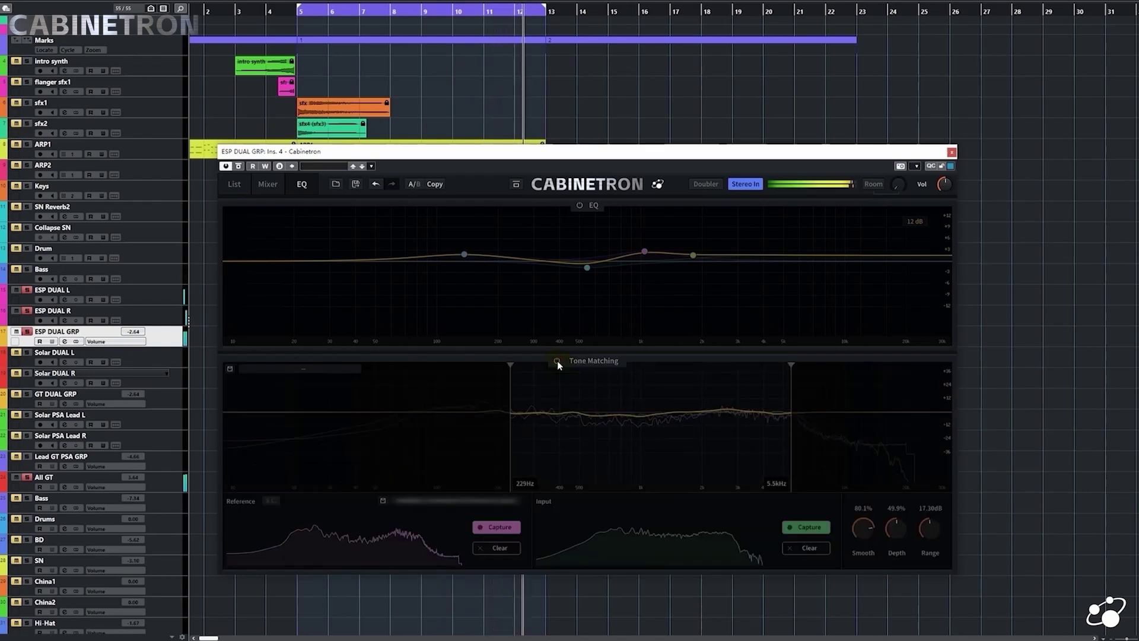
left_click(557, 361)
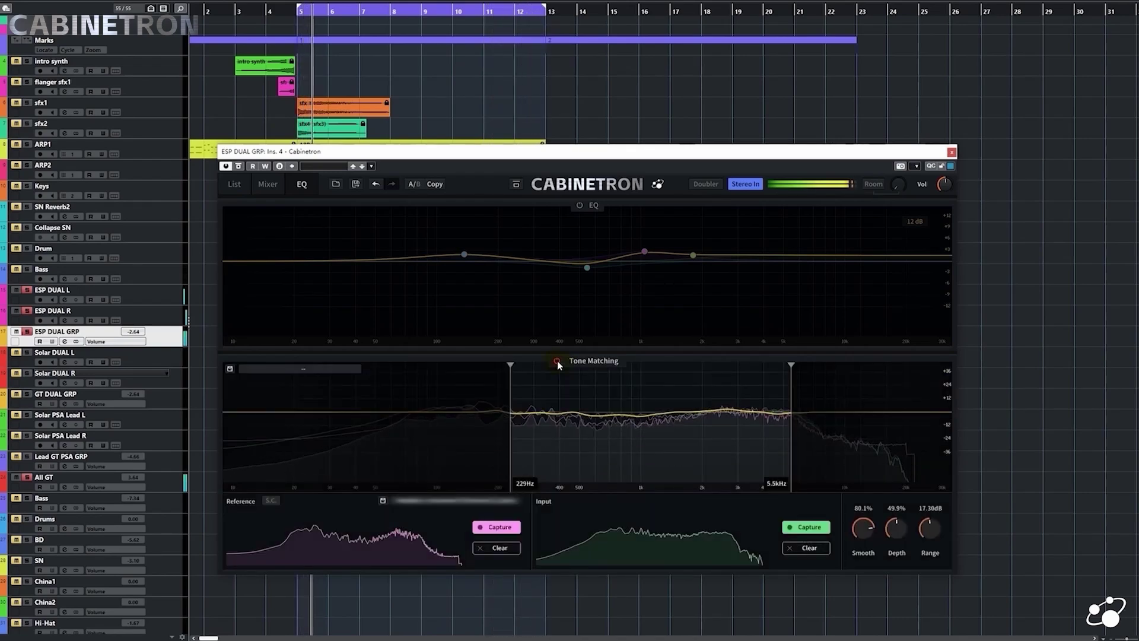
key("space")
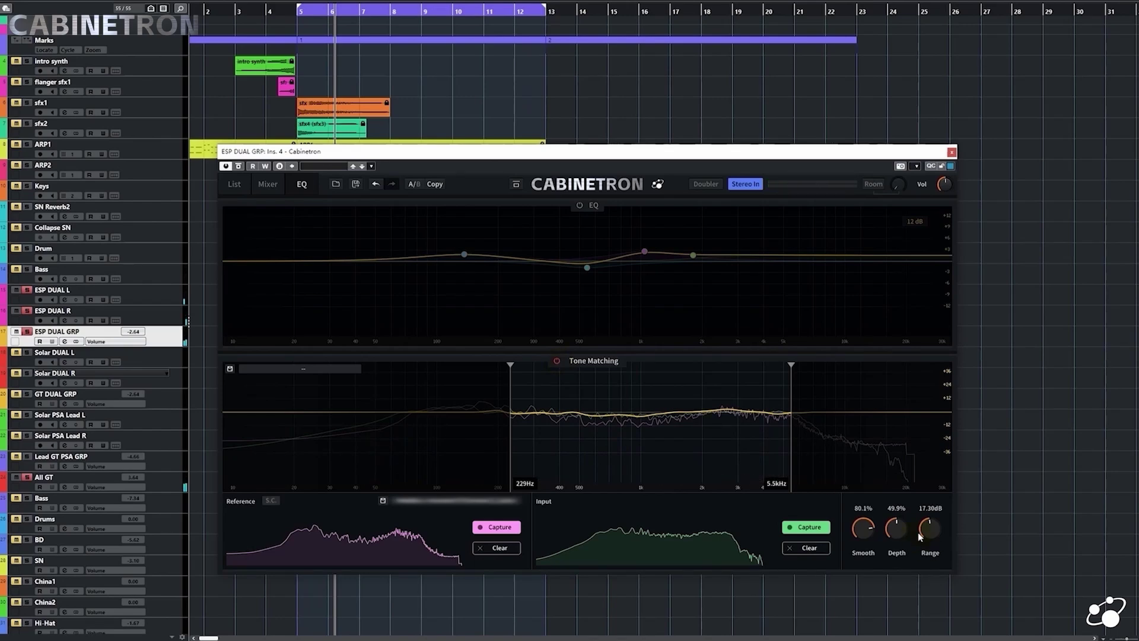
left_click_drag(899, 528, 900, 526)
Step: Export the finished blend as a mono 24-bit IR with length 8192 at the project's sample rate
left_click(264, 185)
left_click(299, 186)
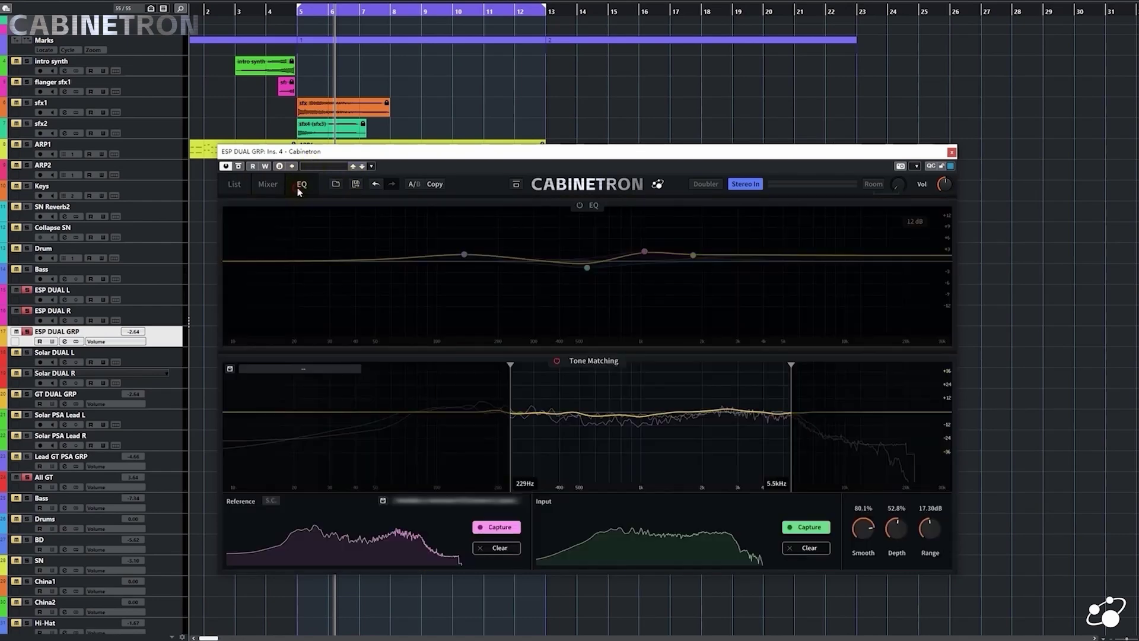
left_click(355, 185)
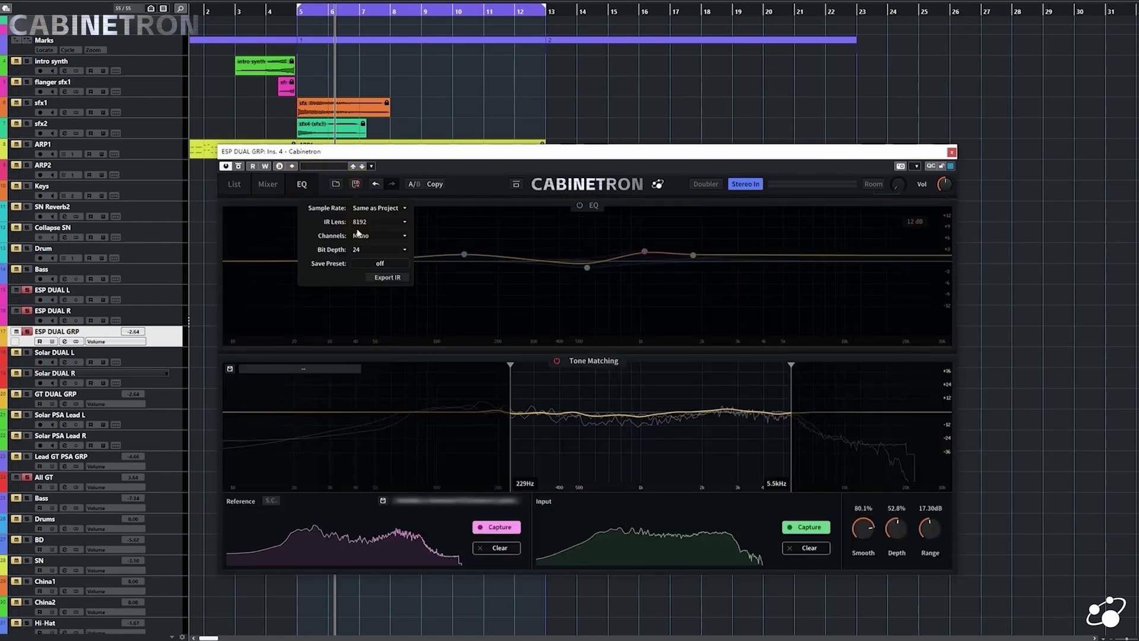
left_click(380, 278)
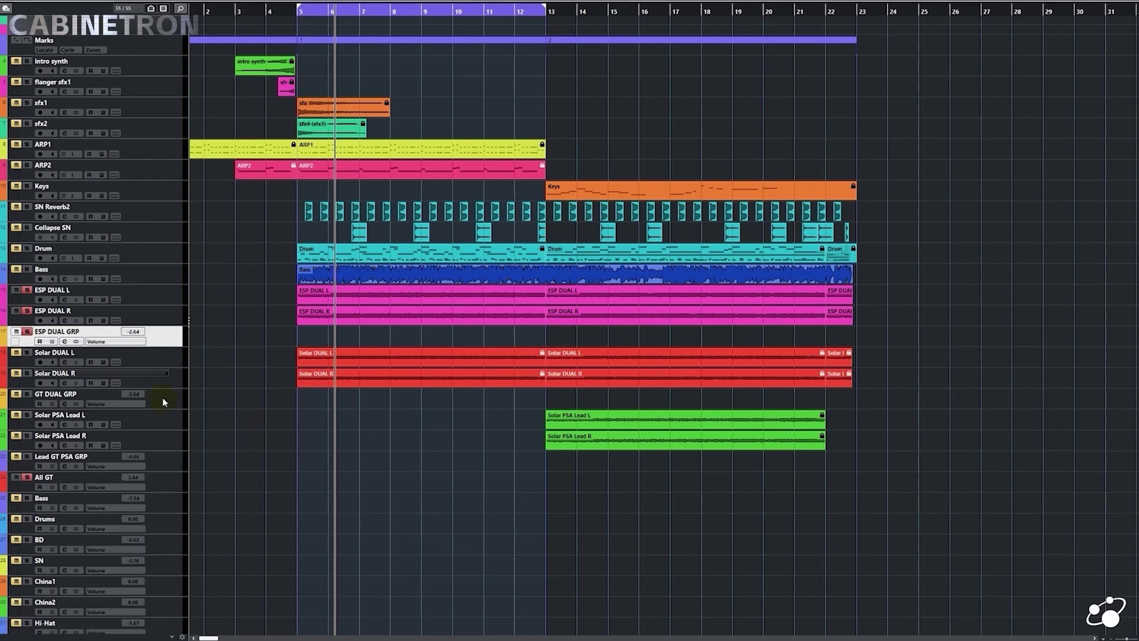
Step: Select the GT DUAL GRP track, open its Cabinetron insert and move the plugin window clear of the tracks
left_click(164, 401)
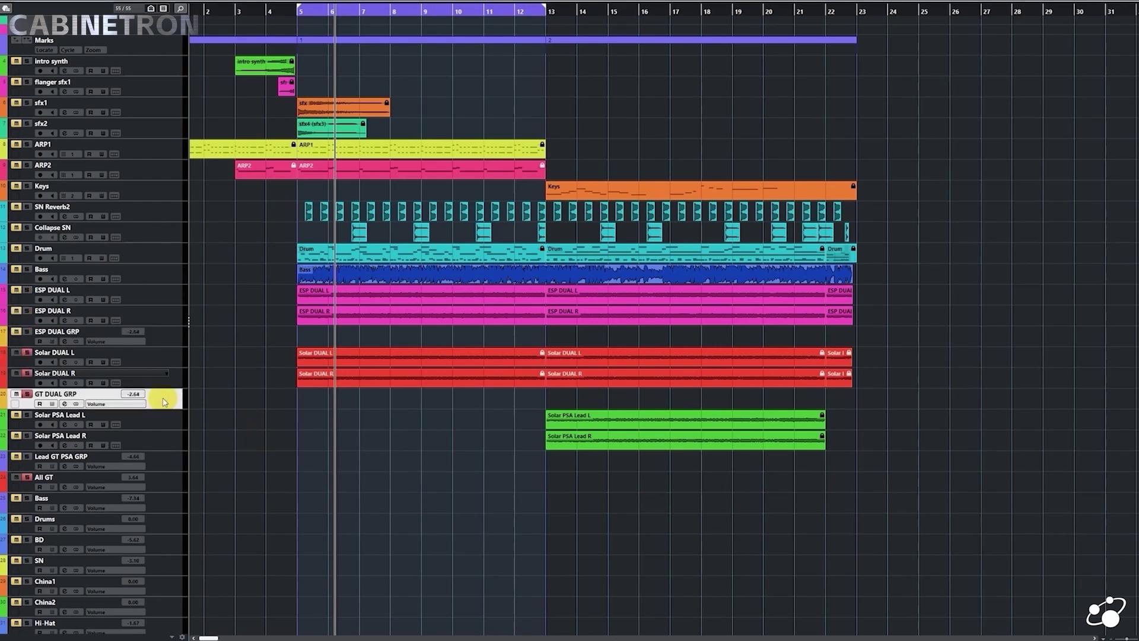
left_click(544, 348)
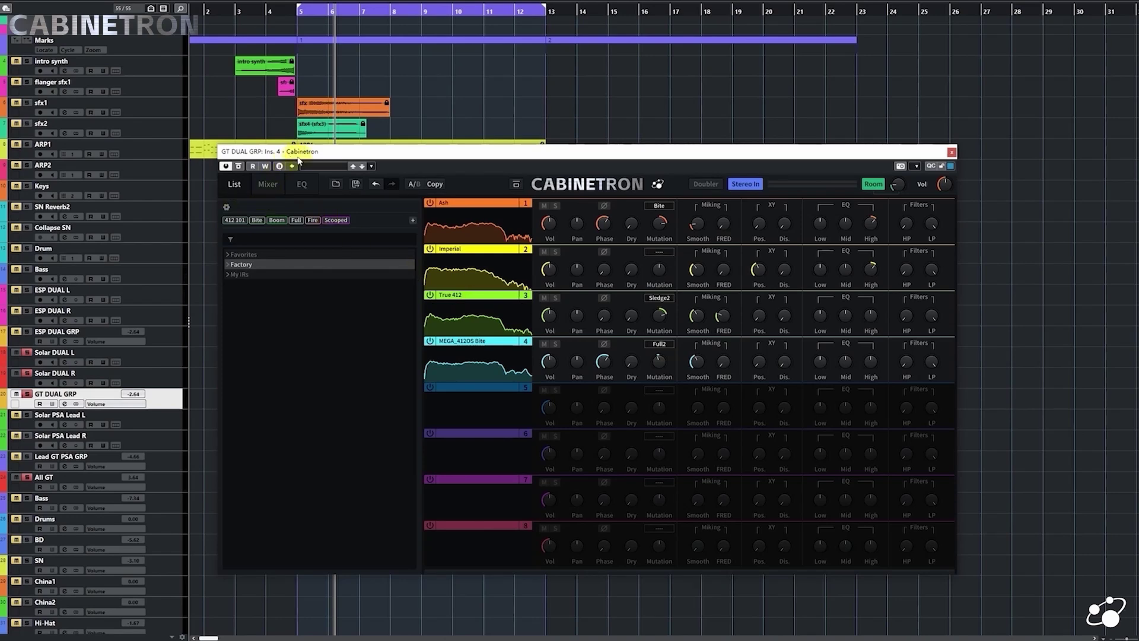
left_click_drag(299, 151, 418, 170)
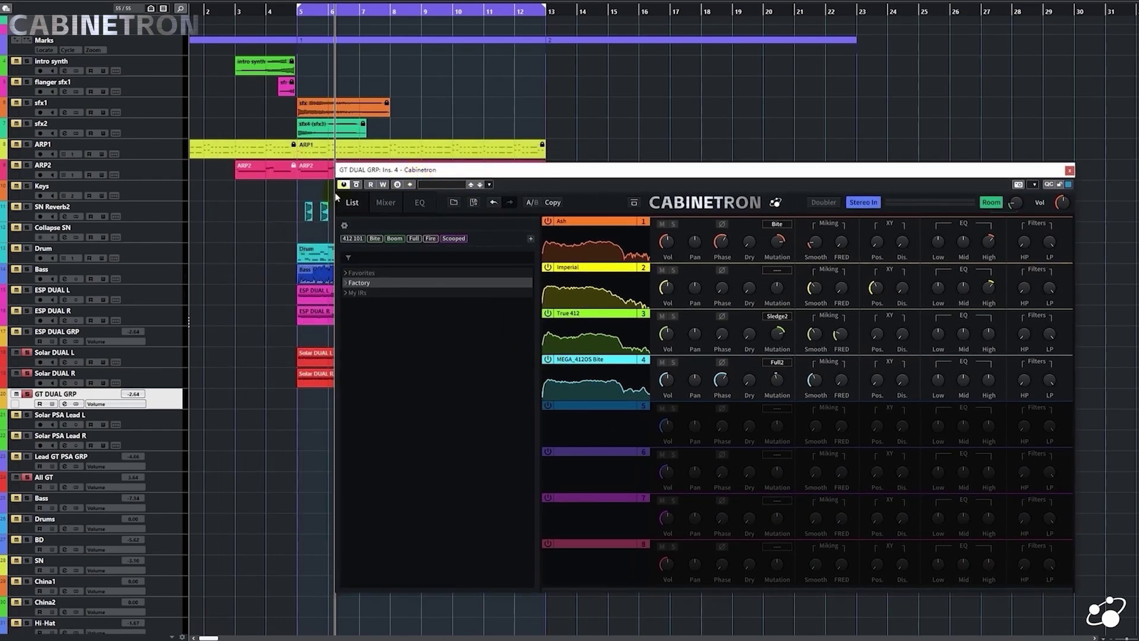
Step: Disable the Imperial, True 412 and MEGA_412OS Bite IRs and listen to the Ash IR alone
left_click(548, 359)
left_click(548, 313)
left_click(547, 266)
key("space")
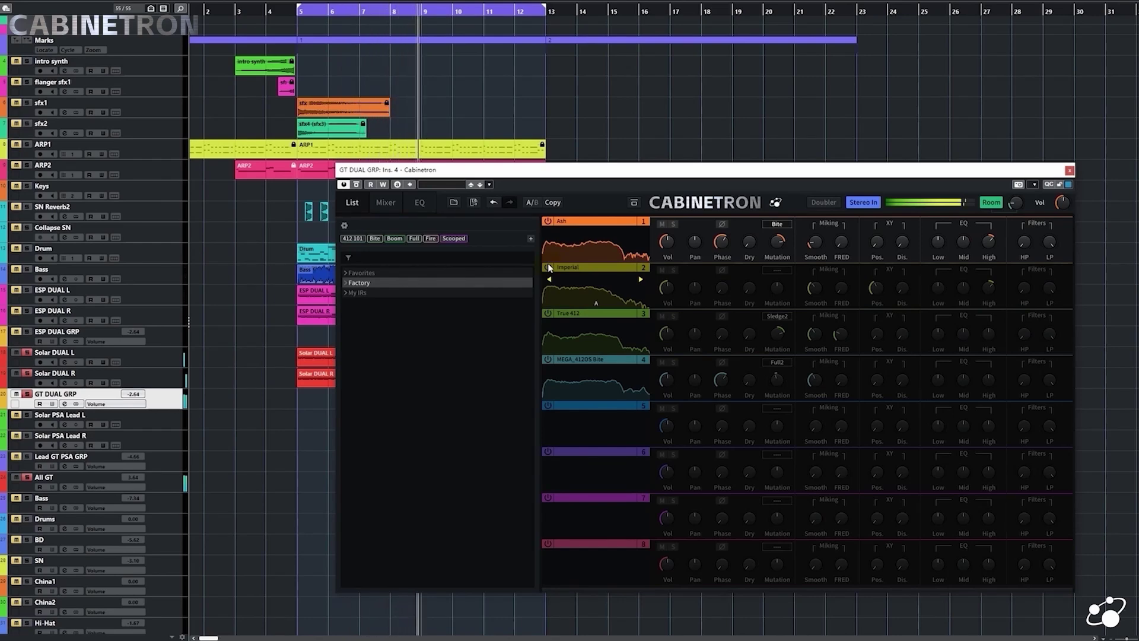
key("space")
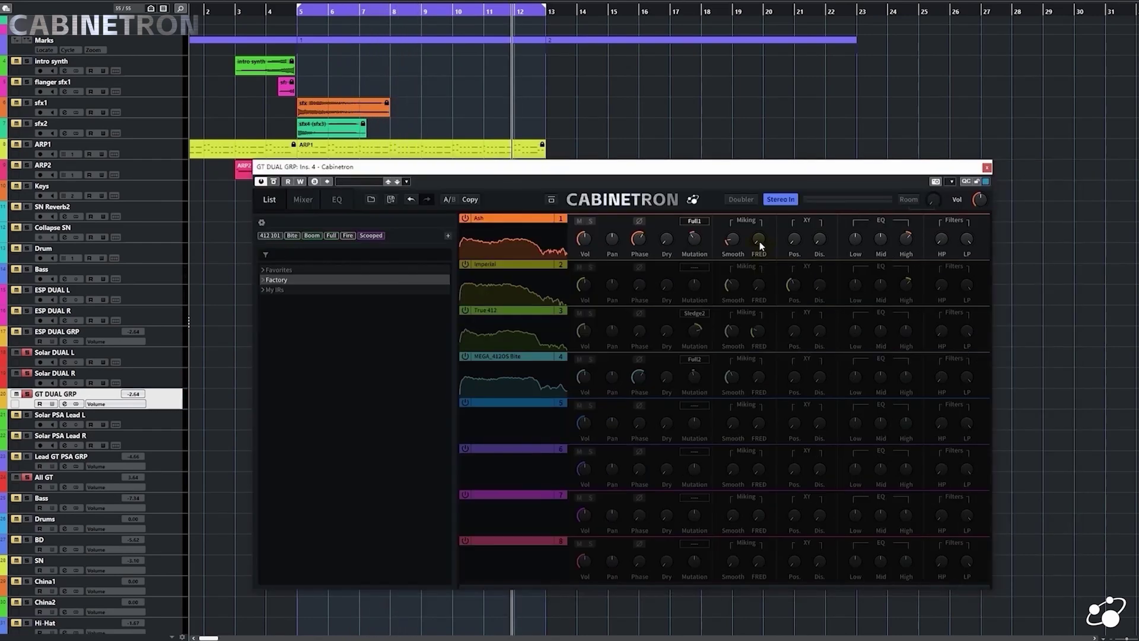
Step: Raise the Ash IR's FRED miking amount and set its XY distance to 42.8% while listening to playback
mouse_move(760, 245)
left_mouse_down()
mouse_move(765, 169)
mouse_move(767, 233)
mouse_move(763, 182)
mouse_move(748, 176)
mouse_move(761, 328)
mouse_move(763, 187)
mouse_move(768, 245)
left_mouse_up()
key("space")
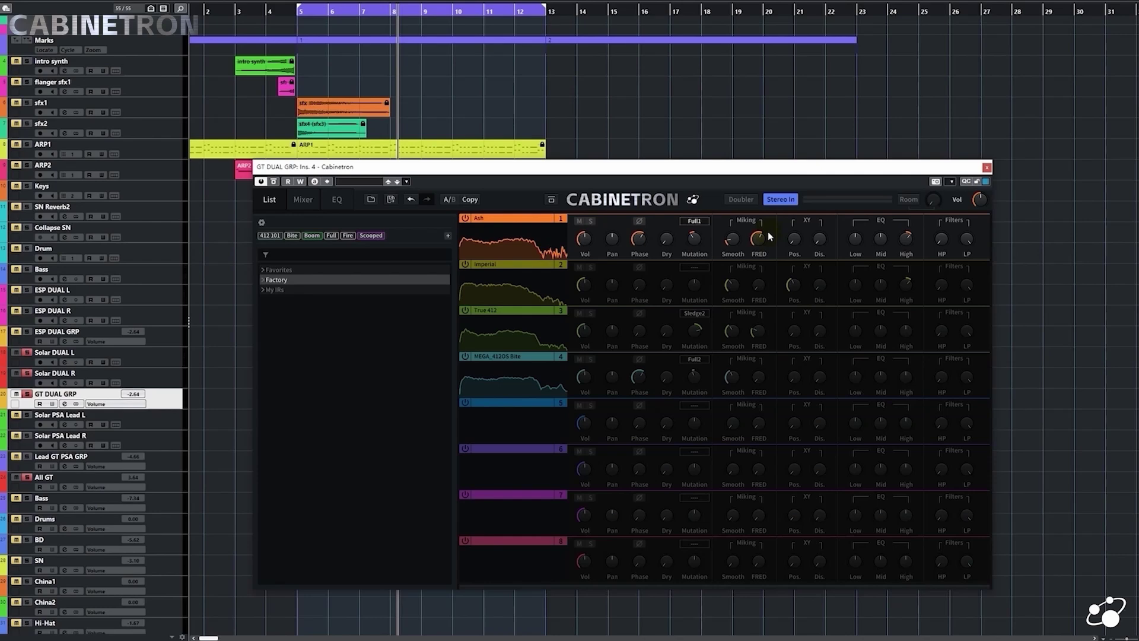
key("space")
left_click_drag(794, 236, 819, 178)
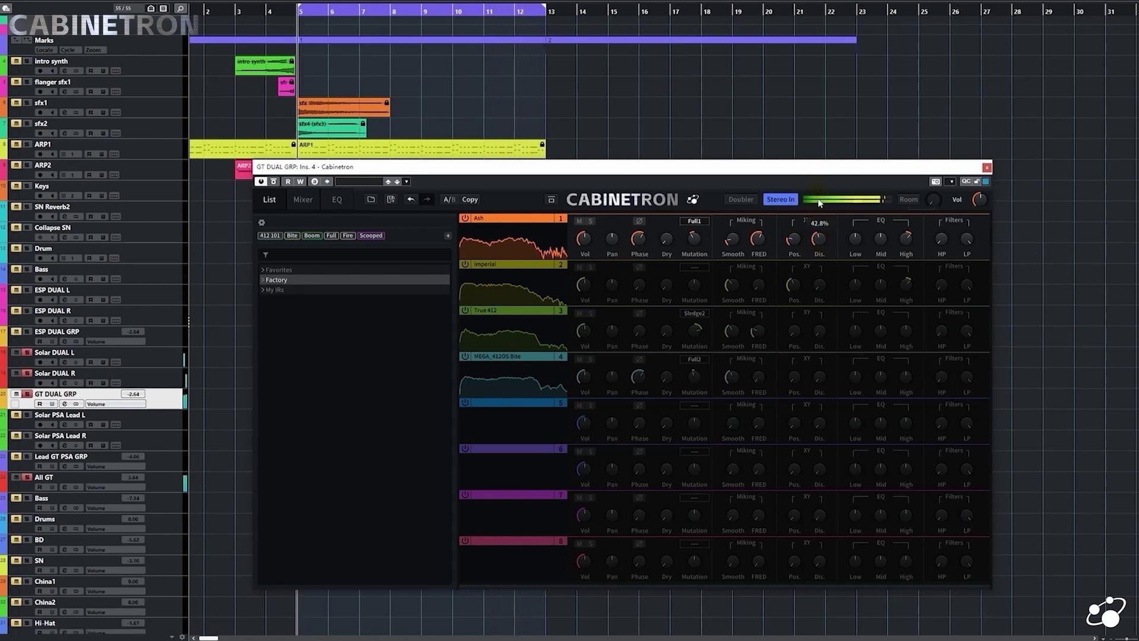
Step: Compare the GT DUAL GRP tone with Tone Matching bypassed and re-enabled on Cabinetron's EQ page
key("space")
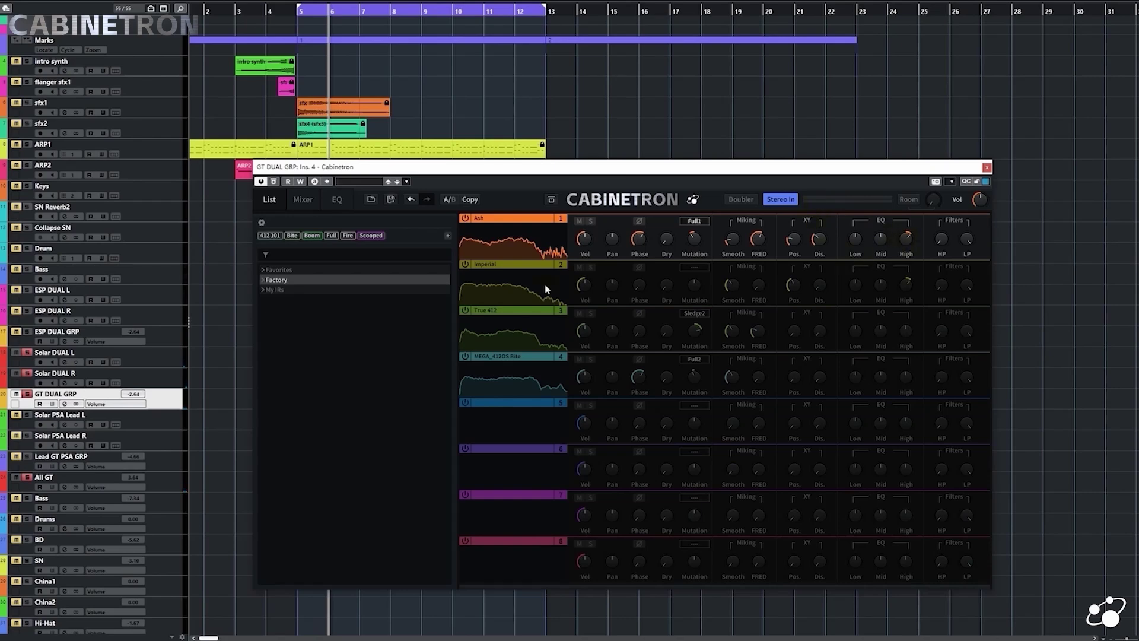
left_click(337, 201)
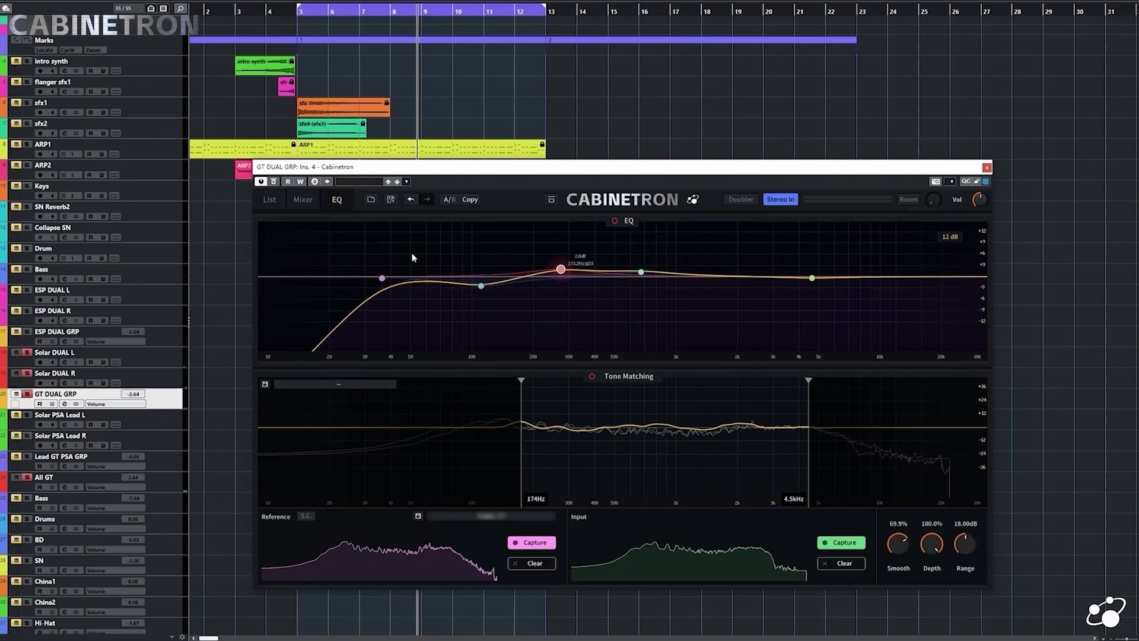
left_click(602, 382)
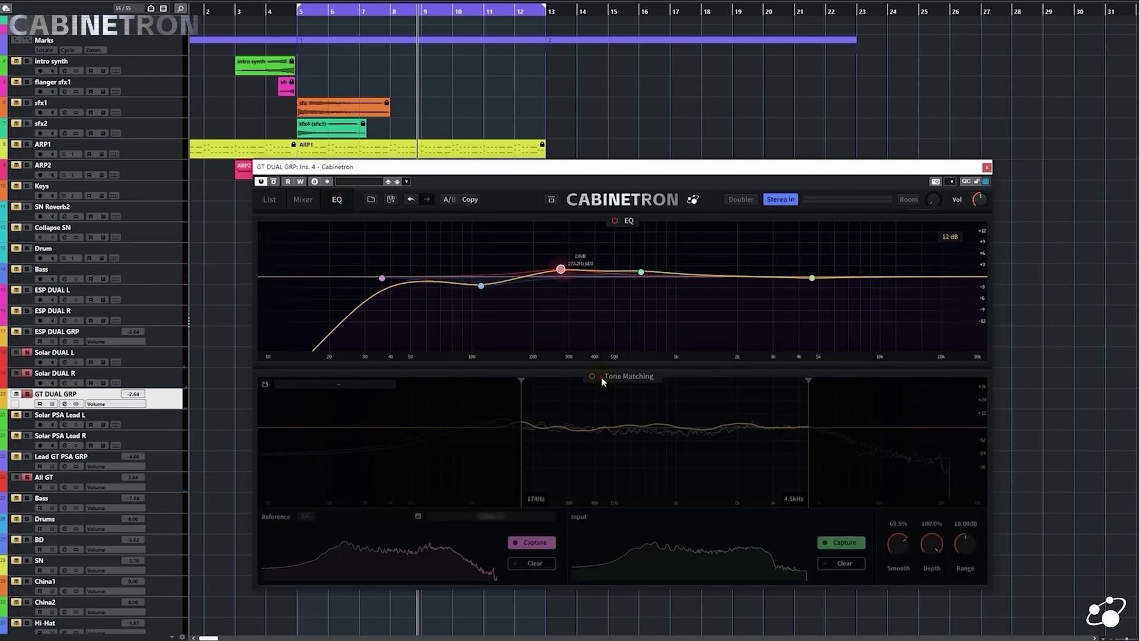
left_click(602, 381)
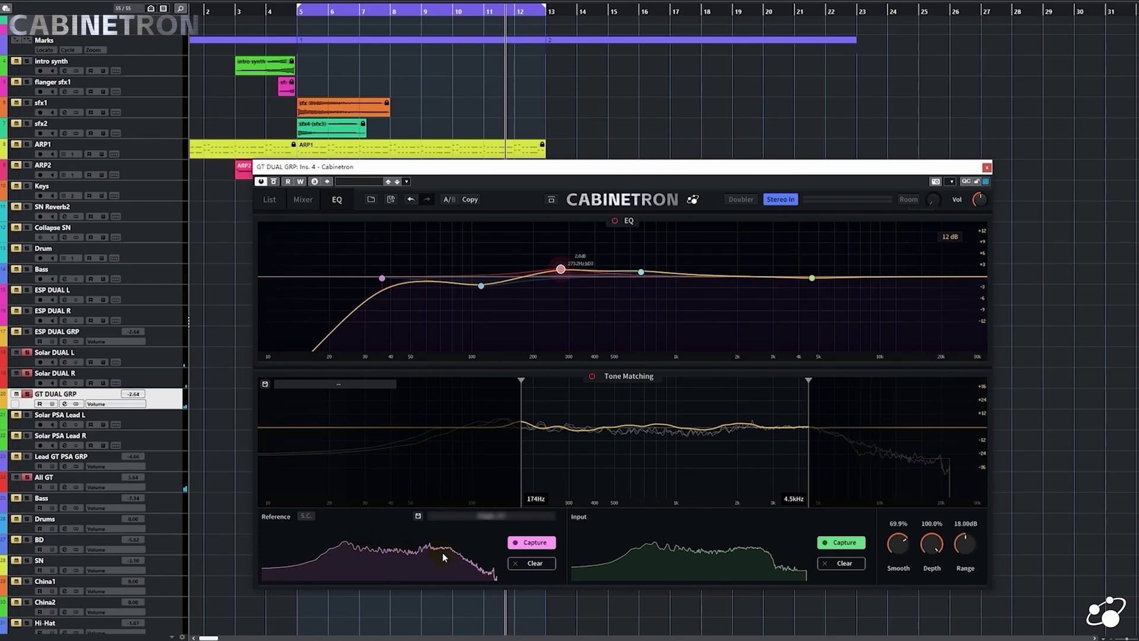
Step: Solo the ESP DUAL GRP track alongside GT DUAL GRP and listen to both guitar groups from bar 5
left_click(28, 332)
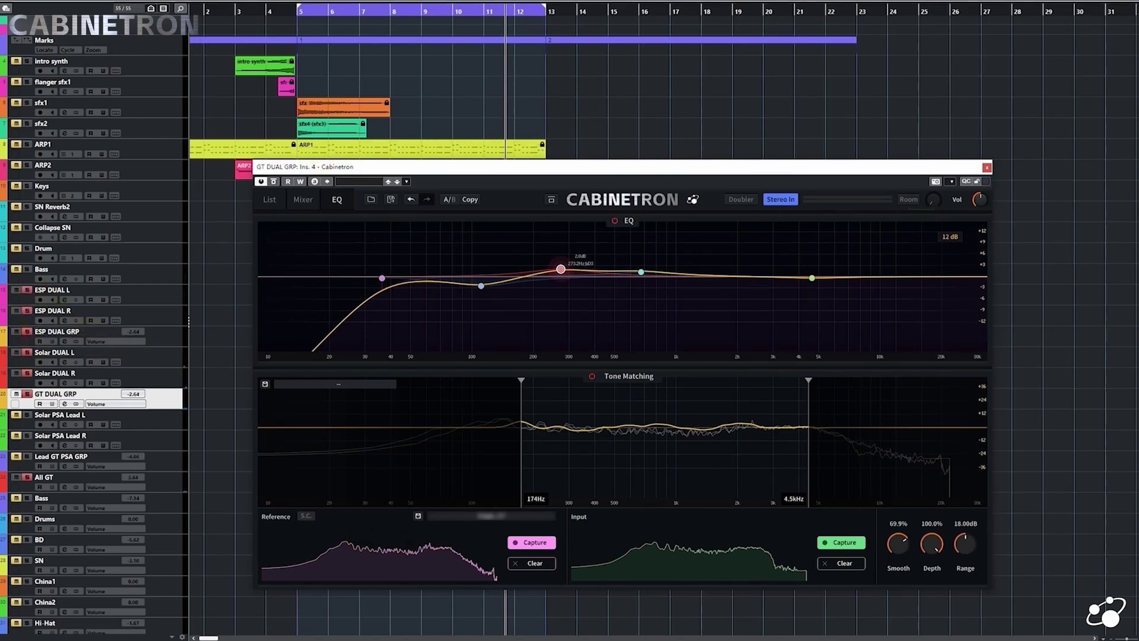
left_click(237, 1)
left_click(300, 12)
key("space")
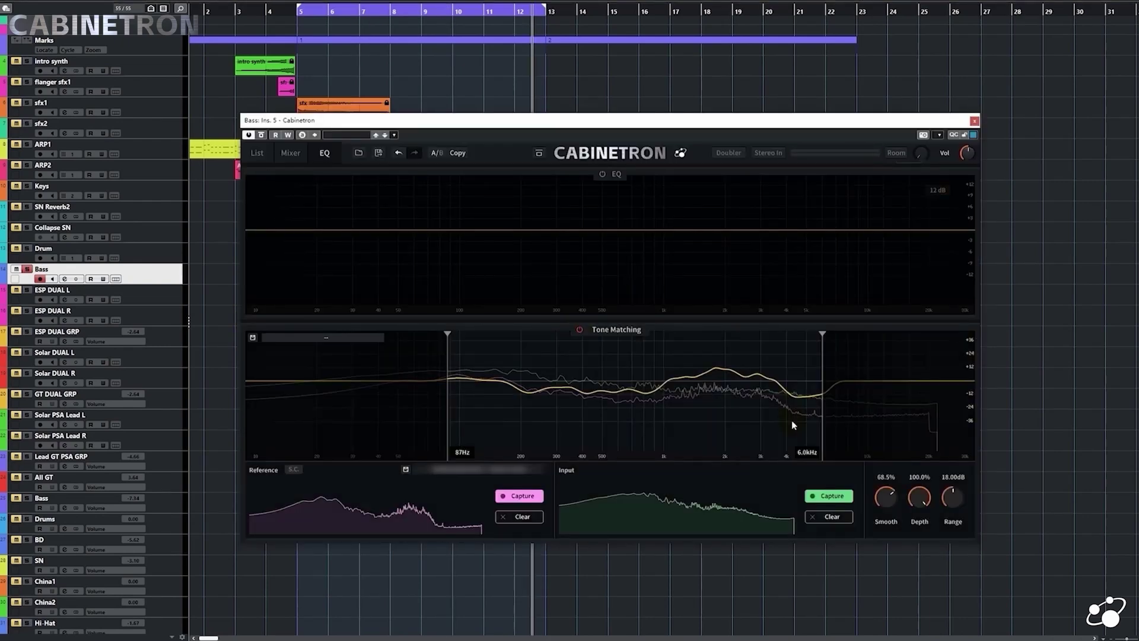
Step: Compare the Bass track's sound with Tone Matching off and on during playback, and close its Cabinetron window
left_click(586, 330)
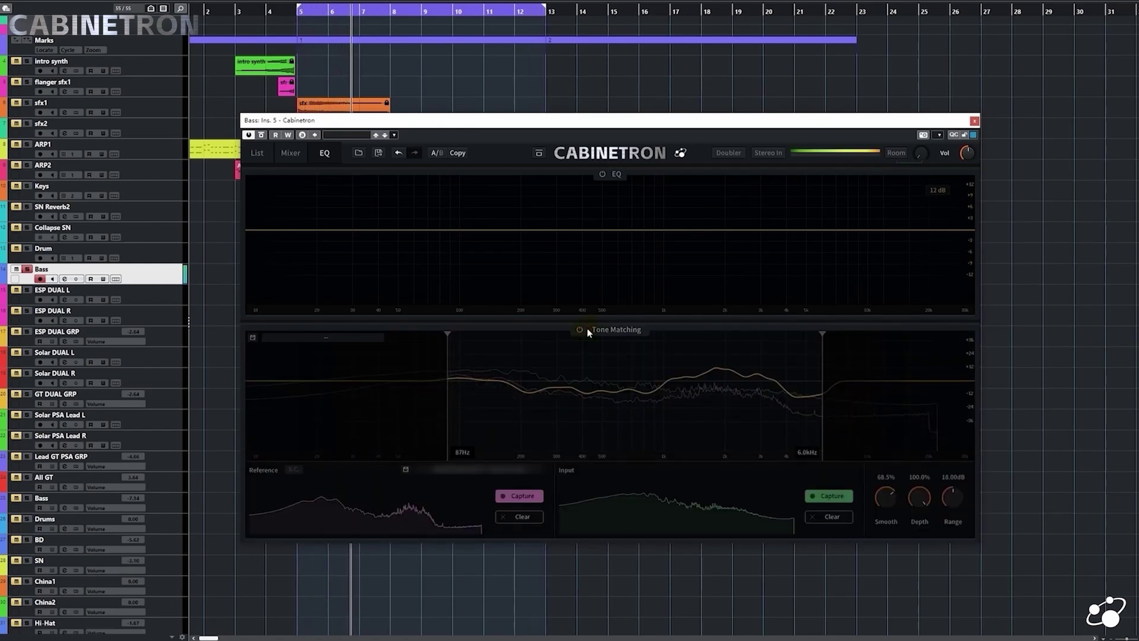
left_click(579, 330)
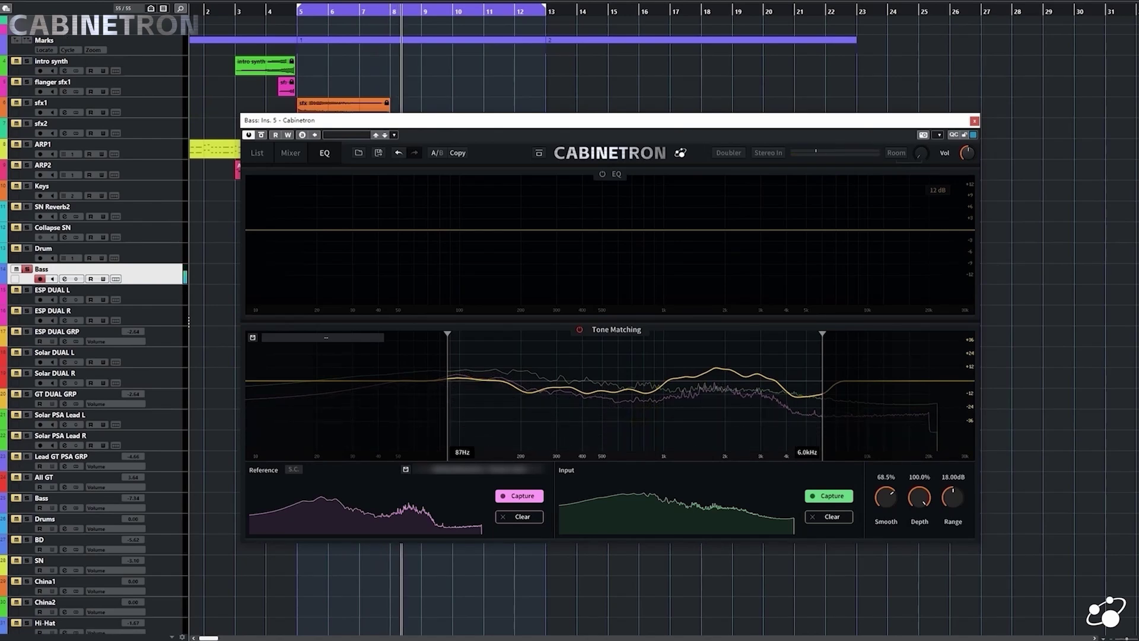
left_click(974, 121)
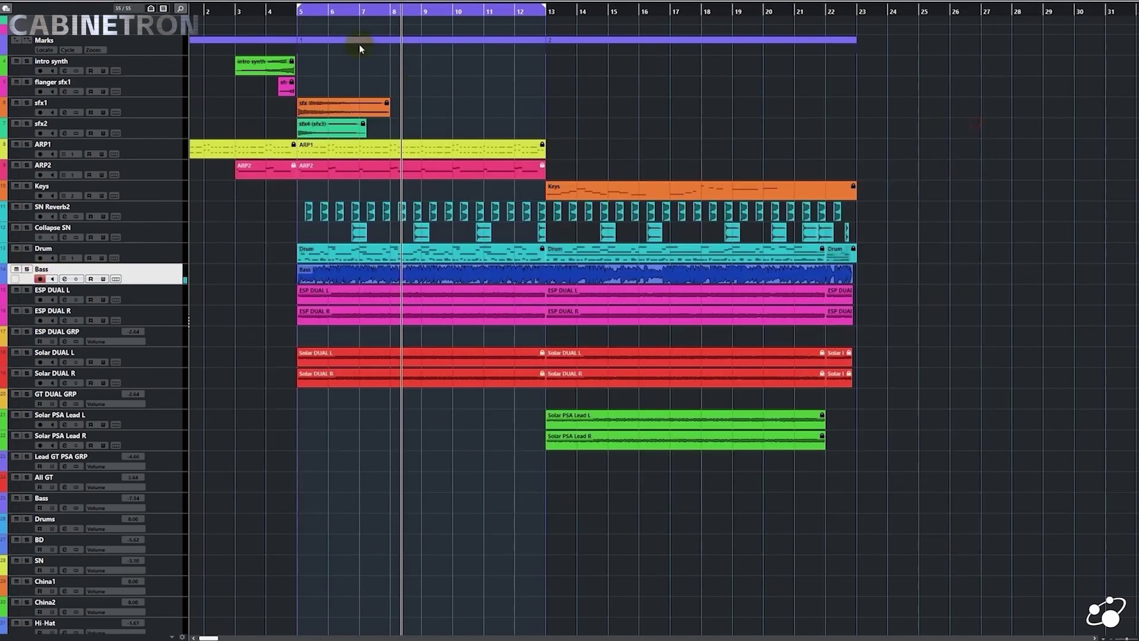
Step: Select the marker section from bar 5 to bar 23 on the Marks track
left_click(446, 48)
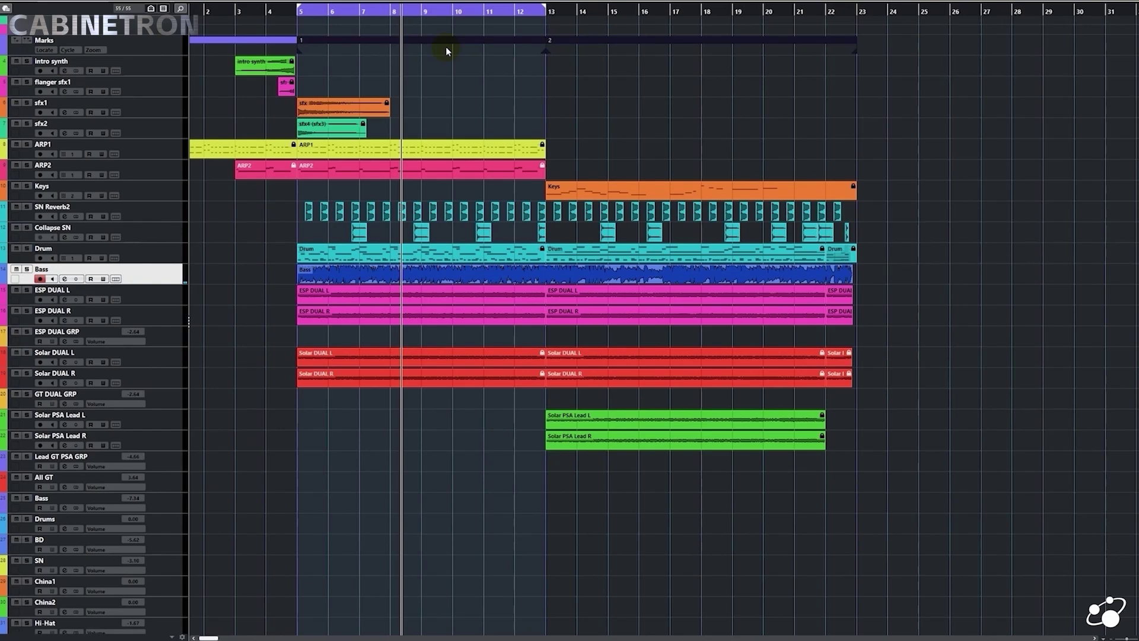